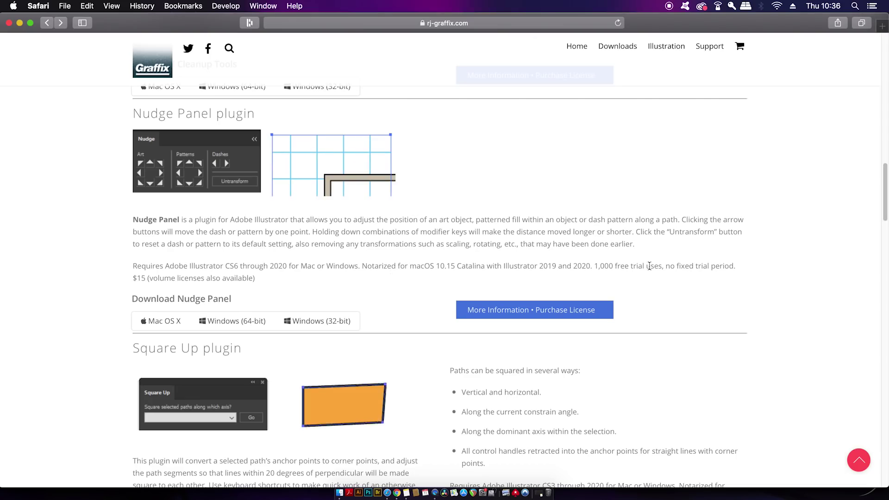
On rj-graffix.com, highlight the phrases 'no fixed trial period' and 'volume licenses available'
{"action": "left_click_drag", "start_coordinate": [665, 266], "coordinate": [735, 270]}
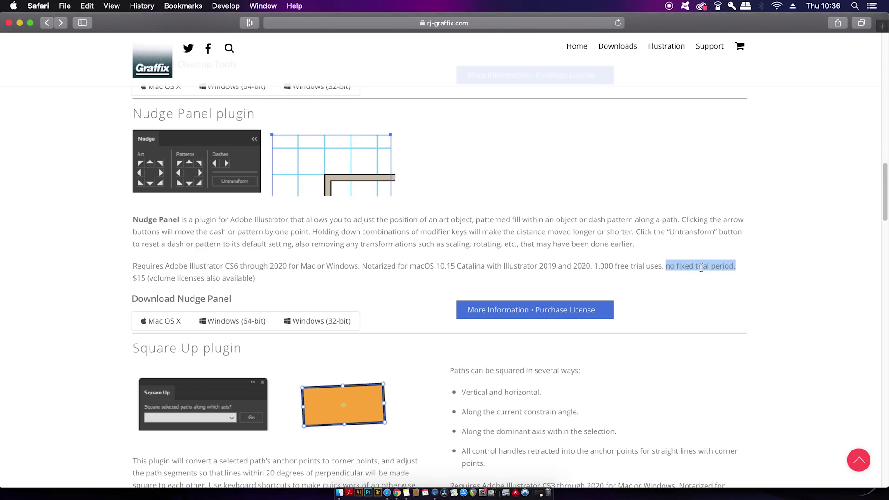
{"action": "scroll", "coordinate": [646, 347], "scroll_direction": "down", "scroll_amount": 2}
{"action": "scroll", "coordinate": [647, 349], "scroll_direction": "down", "scroll_amount": 5}
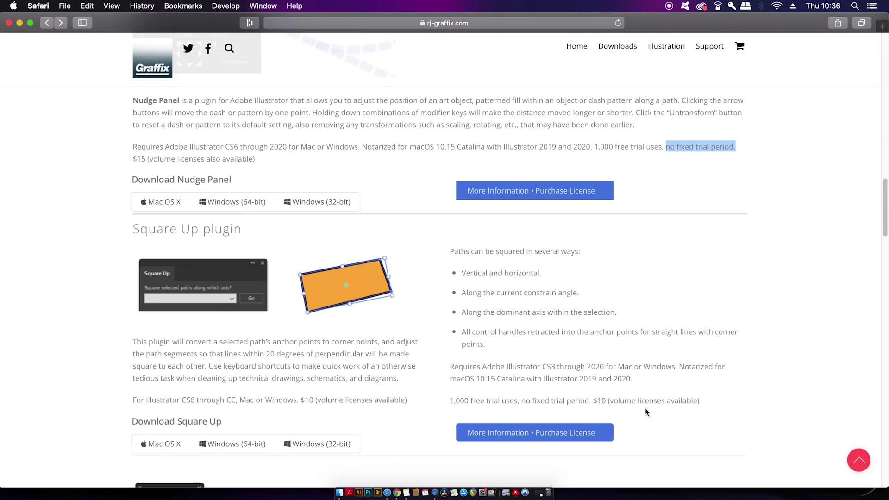
{"action": "left_click_drag", "start_coordinate": [613, 401], "coordinate": [712, 403]}
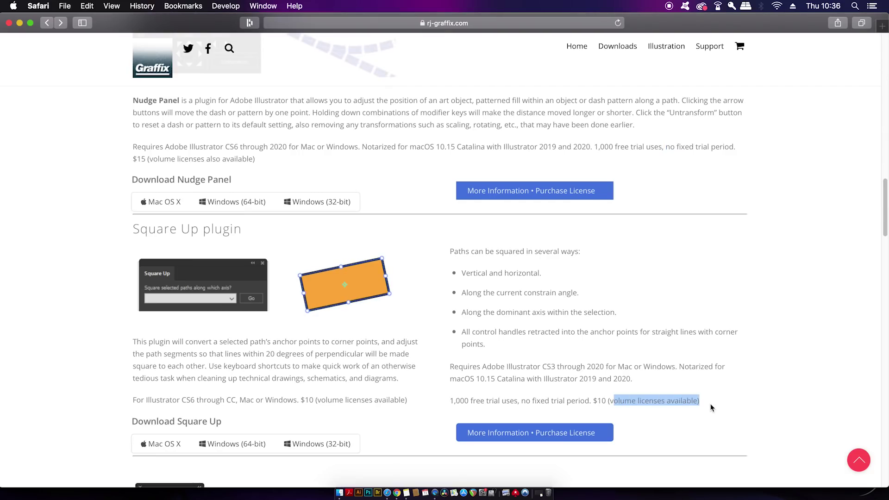
{"action": "left_click", "coordinate": [678, 398]}
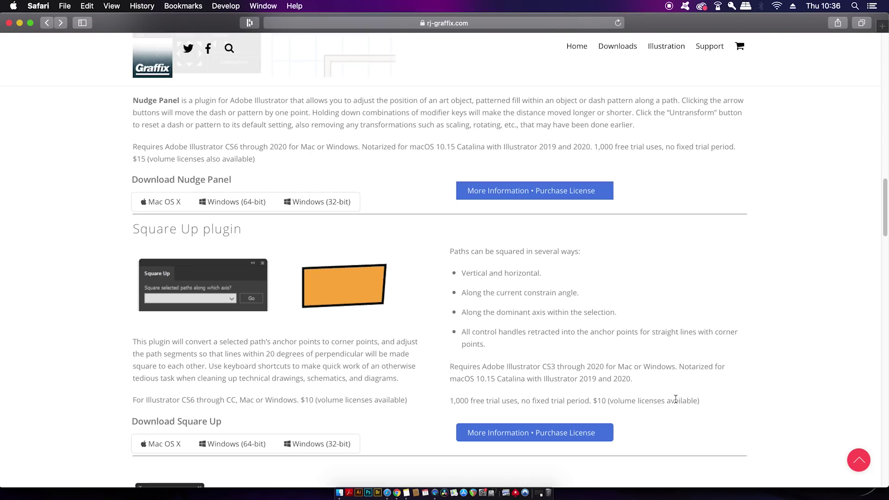
{"action": "left_click_drag", "start_coordinate": [520, 401], "coordinate": [591, 400]}
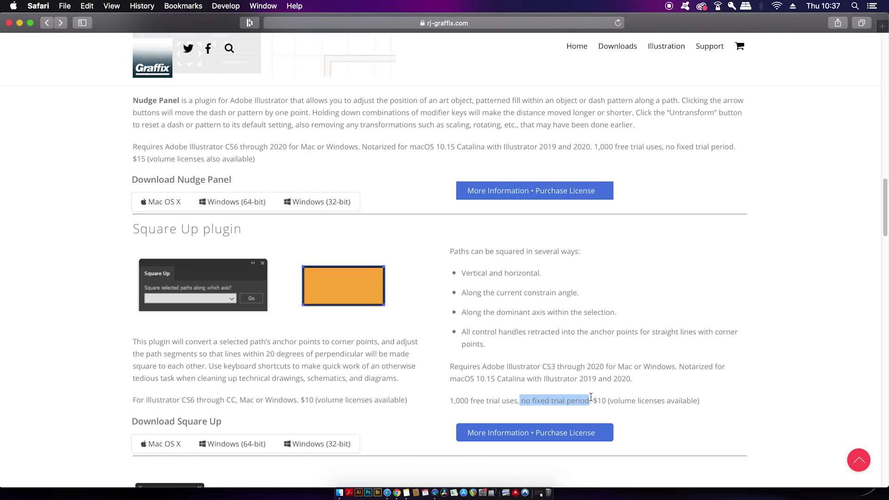
Go to Astute Graphics' Pricing page and view the $119 Single User and Teams plan cards
{"action": "scroll", "coordinate": [562, 378], "scroll_direction": "up", "scroll_amount": 5}
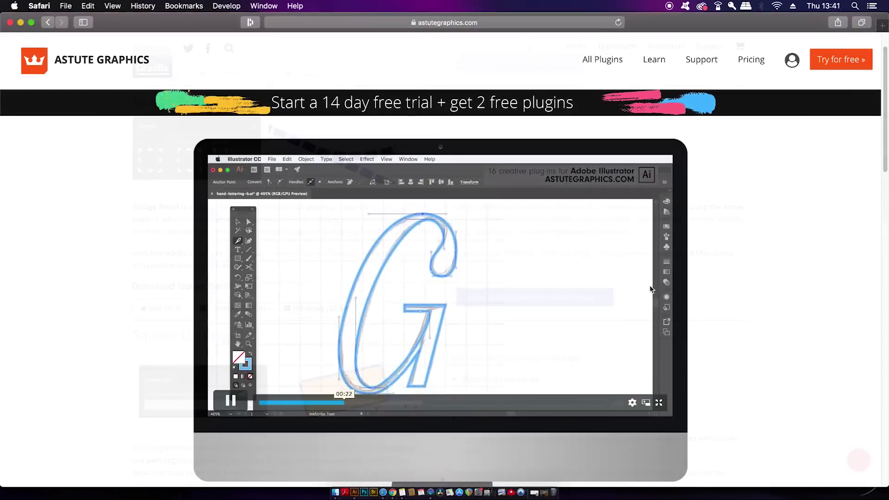
{"action": "left_click", "coordinate": [751, 60]}
{"action": "scroll", "coordinate": [581, 194], "scroll_direction": "down", "scroll_amount": 5}
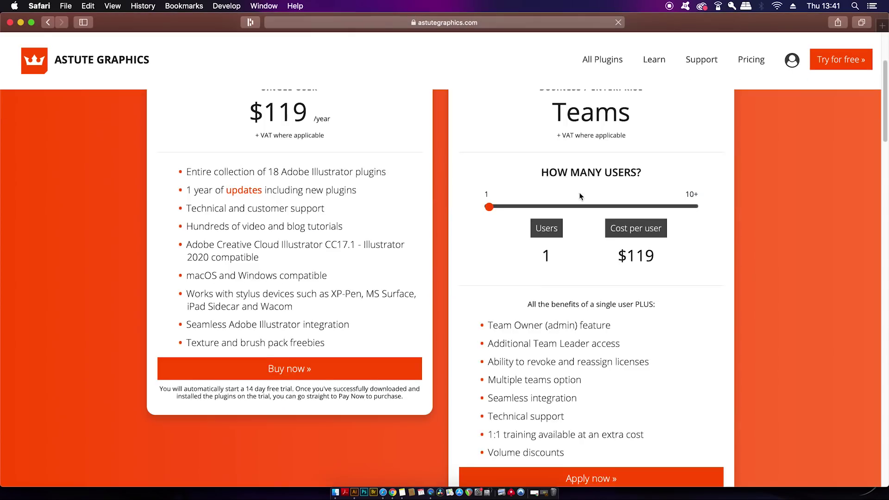
{"action": "scroll", "coordinate": [571, 202], "scroll_direction": "up", "scroll_amount": 2}
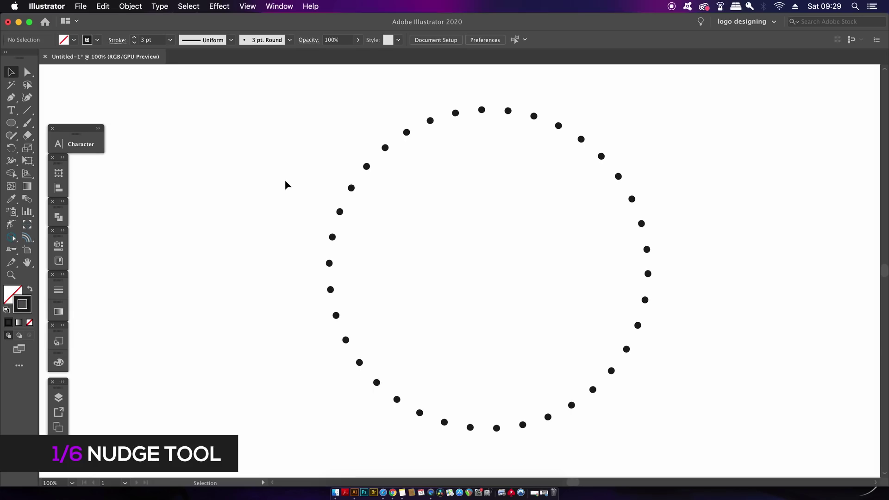
Select the dotted circle and check its Stroke panel settings, undoing an accidental copy
{"action": "left_click_drag", "start_coordinate": [293, 162], "coordinate": [429, 238]}
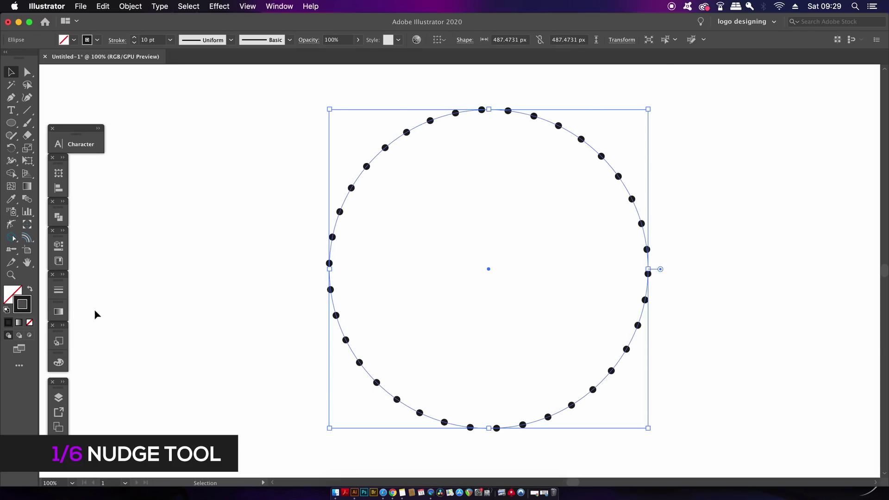
{"action": "left_click", "coordinate": [59, 291]}
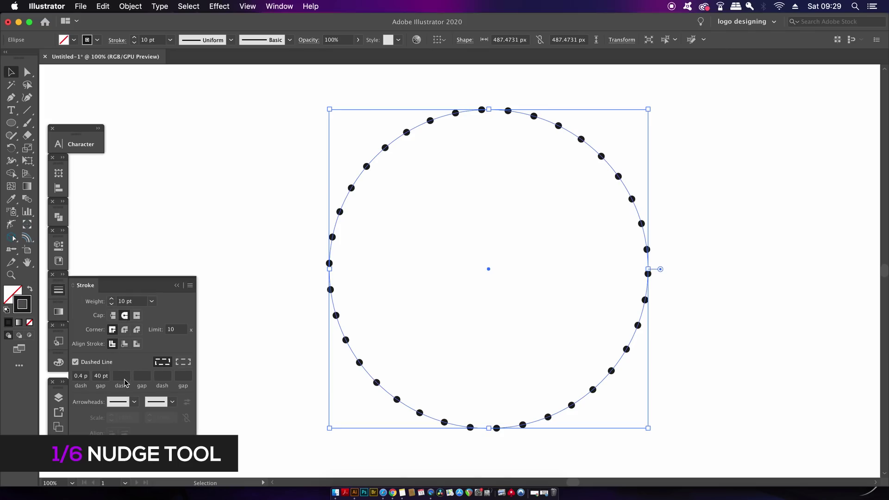
{"action": "left_click", "coordinate": [177, 285]}
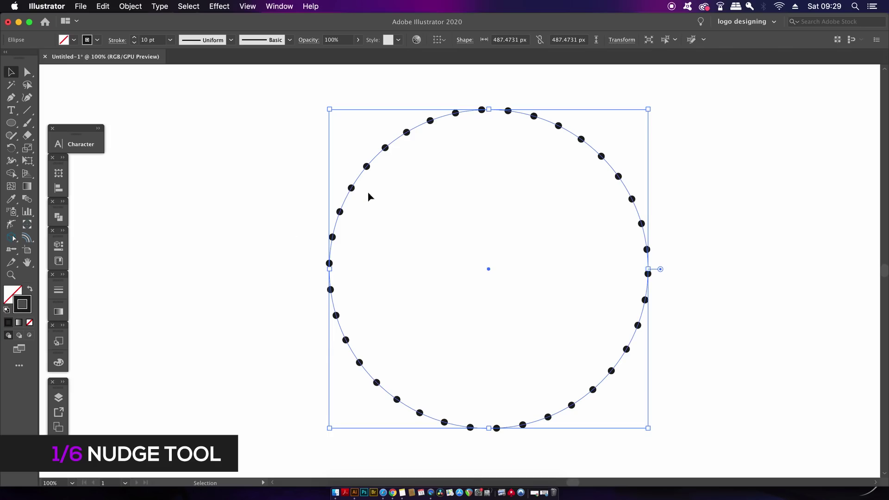
{"action": "left_click_drag", "start_coordinate": [350, 191], "coordinate": [312, 194]}
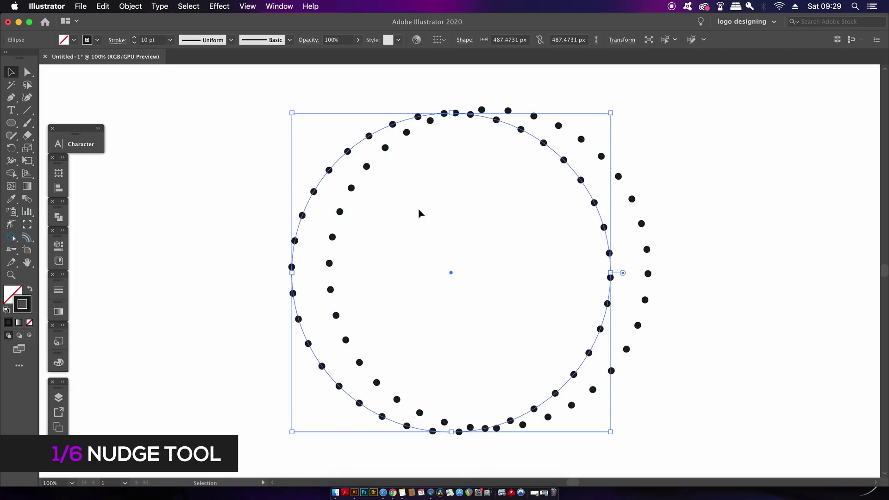
{"action": "key", "text": "super+z"}
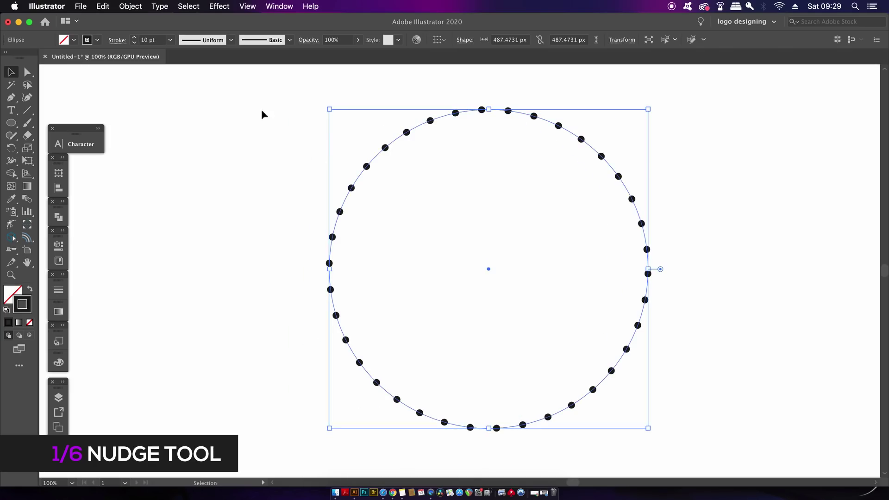
Set the circle's stroke weight to 3 pt, then nudge it left and back onto the dotted circle
{"action": "left_click", "coordinate": [170, 40]}
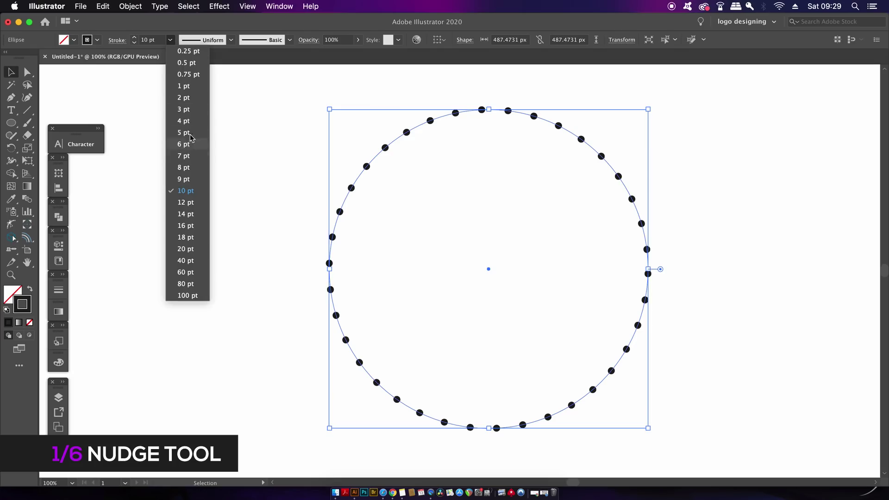
{"action": "left_click", "coordinate": [194, 111]}
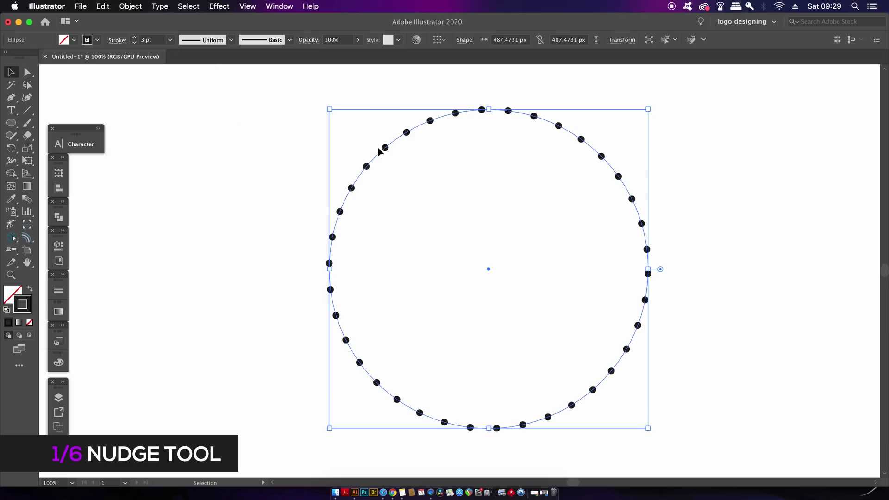
{"action": "key", "text": "shift+Left"}
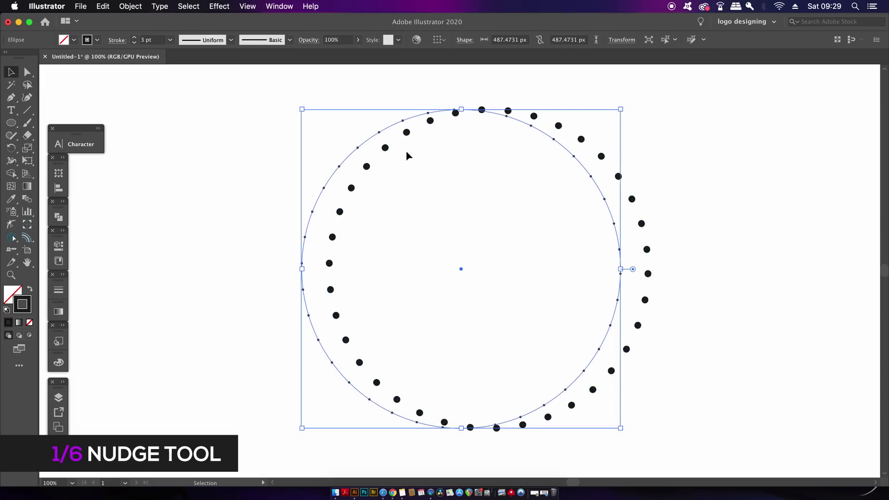
{"action": "key", "text": "shift+Right"}
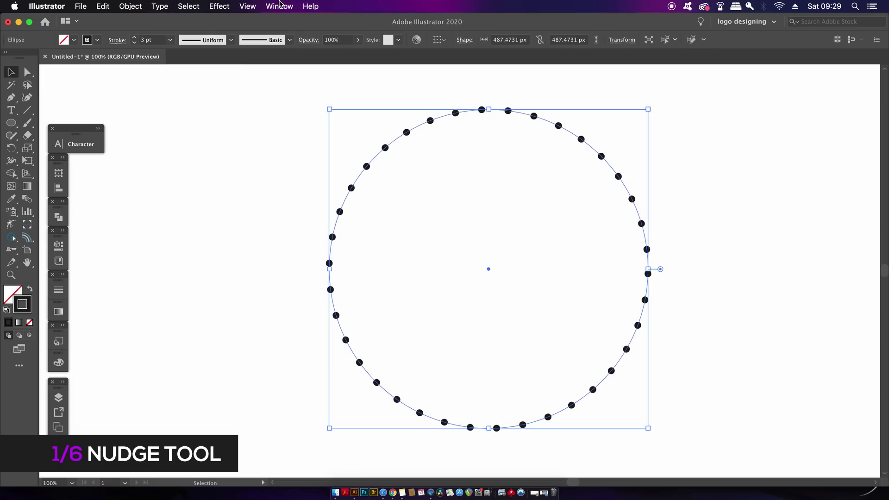
Open the Nudge panel via Window > Nudge, then deselect the circle on the empty artboard
{"action": "left_click", "coordinate": [279, 6]}
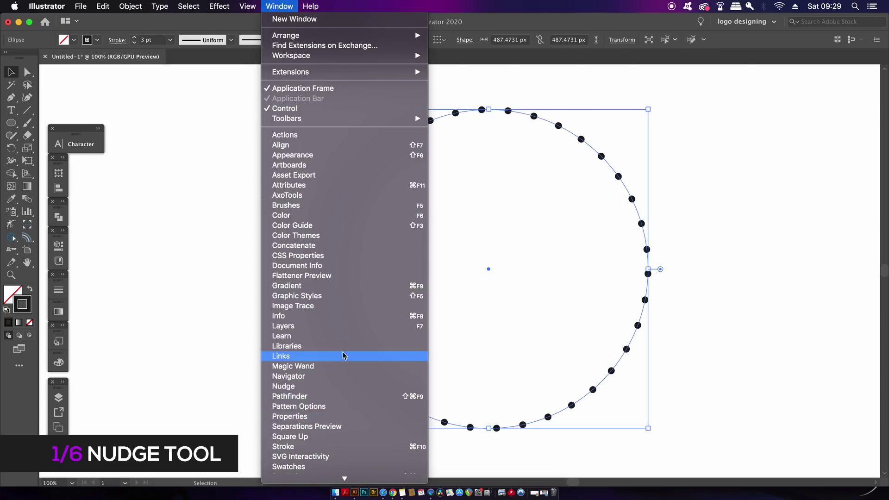
{"action": "left_click", "coordinate": [382, 388]}
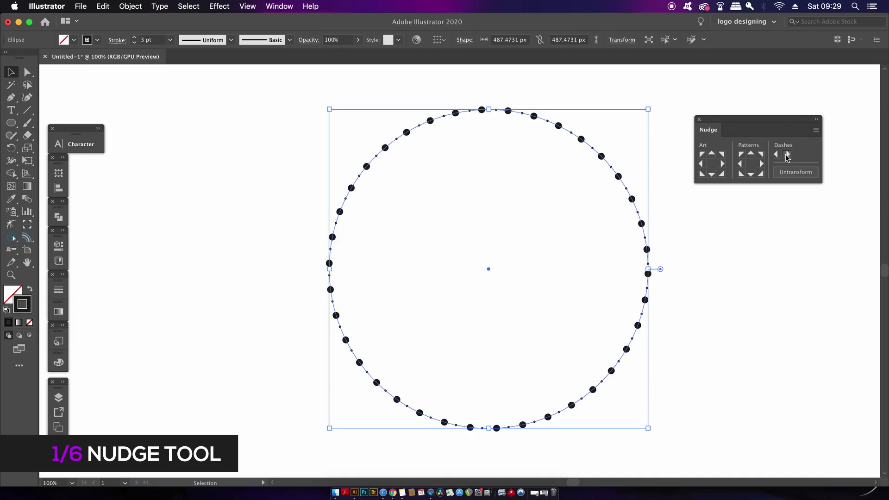
{"action": "left_click", "coordinate": [770, 256]}
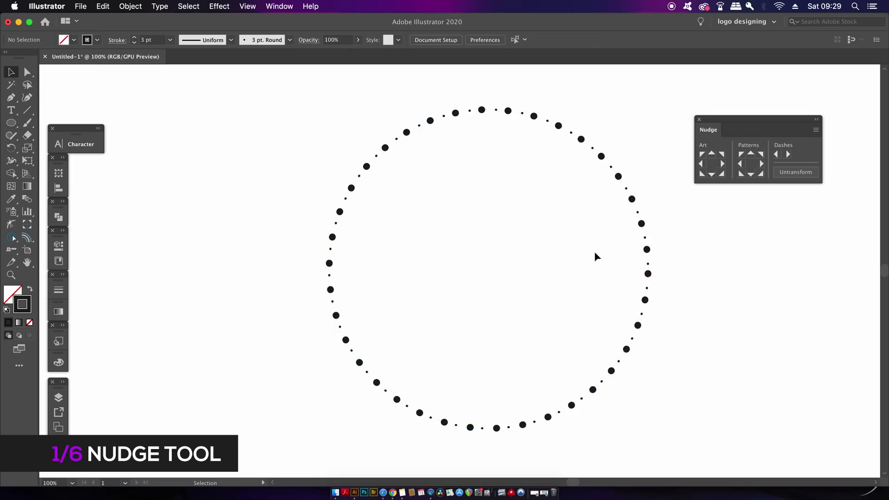
Draw a vertical line with the Pen tool and give it a 12 pt stroke
{"action": "key", "text": "p"}
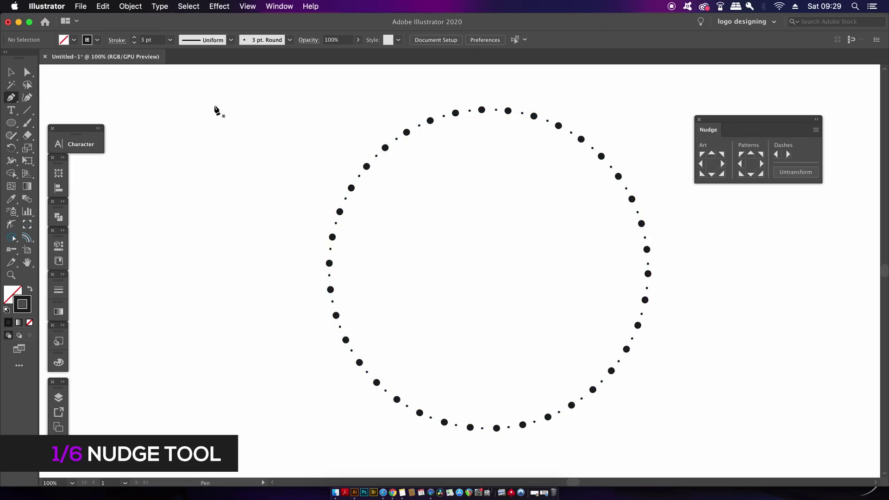
{"action": "left_click", "coordinate": [229, 98]}
{"action": "left_click", "coordinate": [239, 325], "text": "shift"}
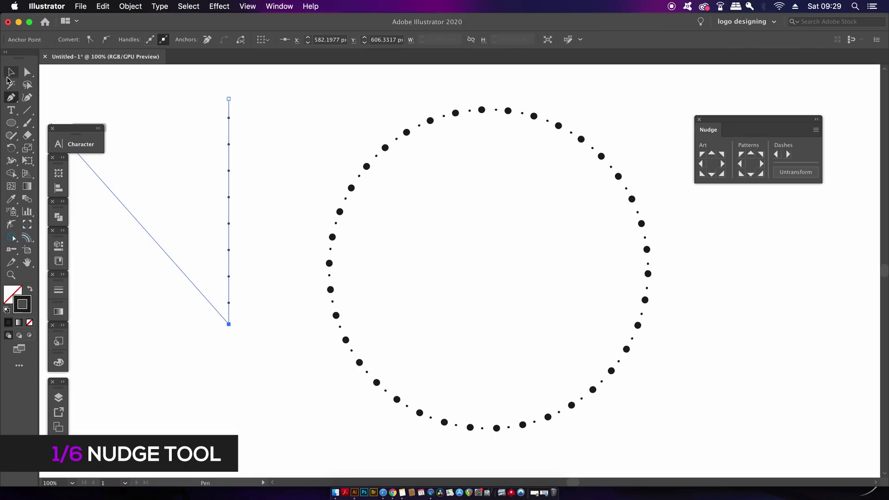
{"action": "left_click", "coordinate": [10, 73]}
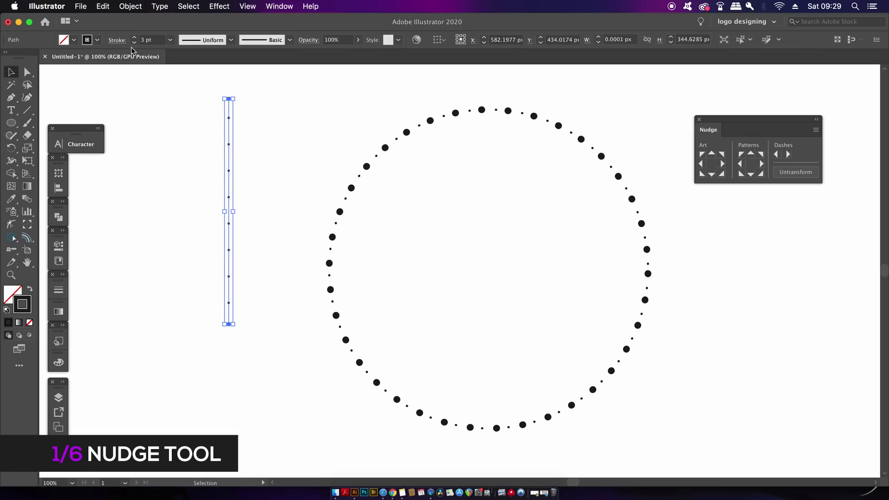
{"action": "left_click", "coordinate": [171, 40]}
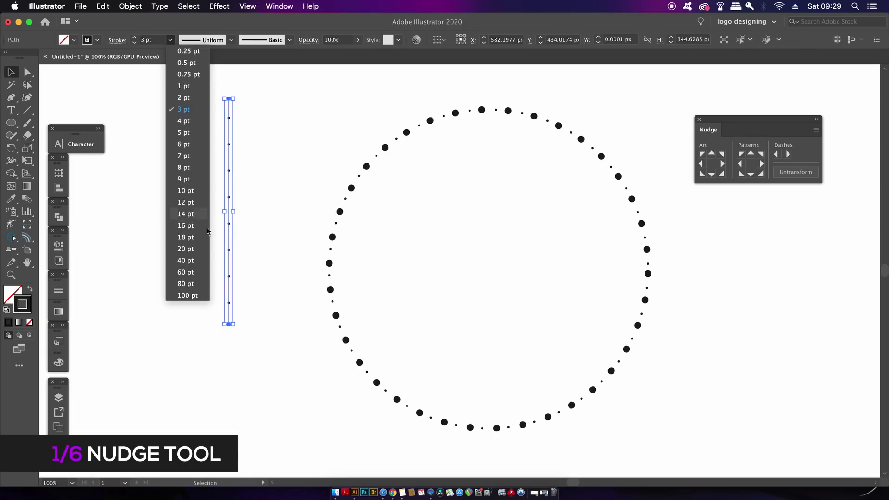
{"action": "left_click", "coordinate": [185, 202]}
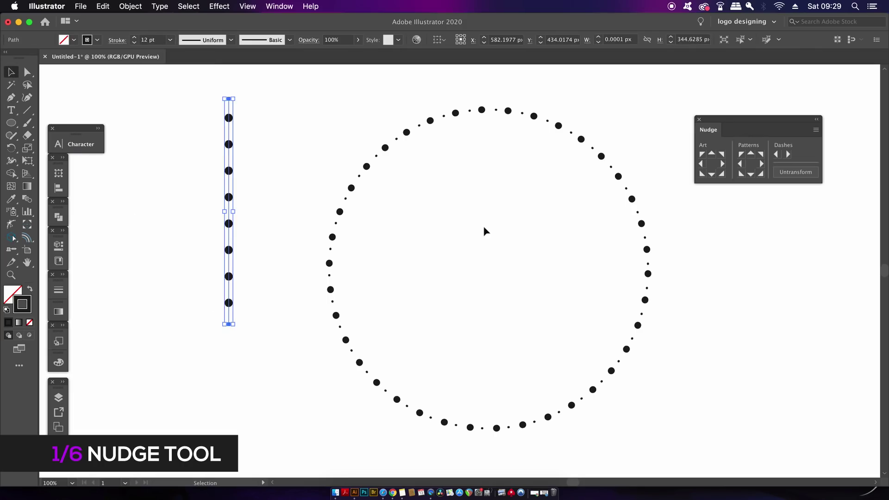
Shift the line's dots down along the path with repeated clicks on the Nudge panel's Dashes arrow
{"action": "left_click", "coordinate": [789, 155]}
{"action": "left_click", "coordinate": [789, 155]}
{"action": "left_click", "coordinate": [789, 156]}
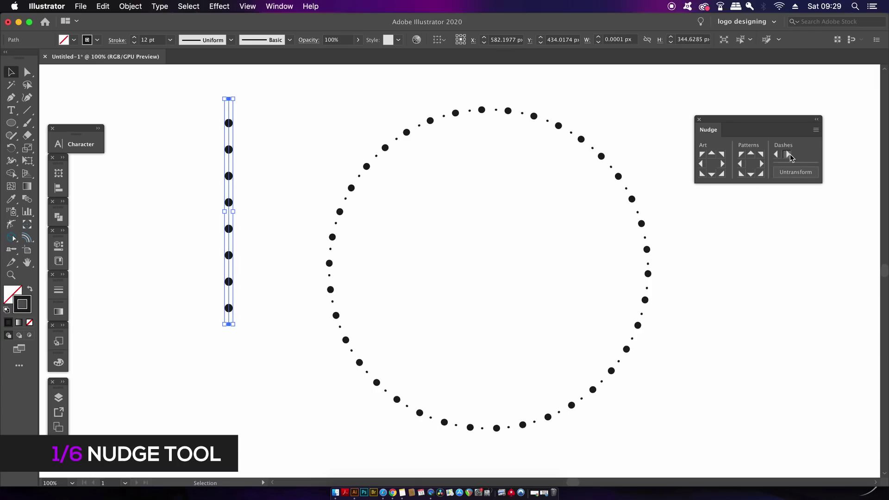
{"action": "left_click", "coordinate": [788, 156]}
{"action": "left_click", "coordinate": [789, 155]}
{"action": "left_click", "coordinate": [789, 156]}
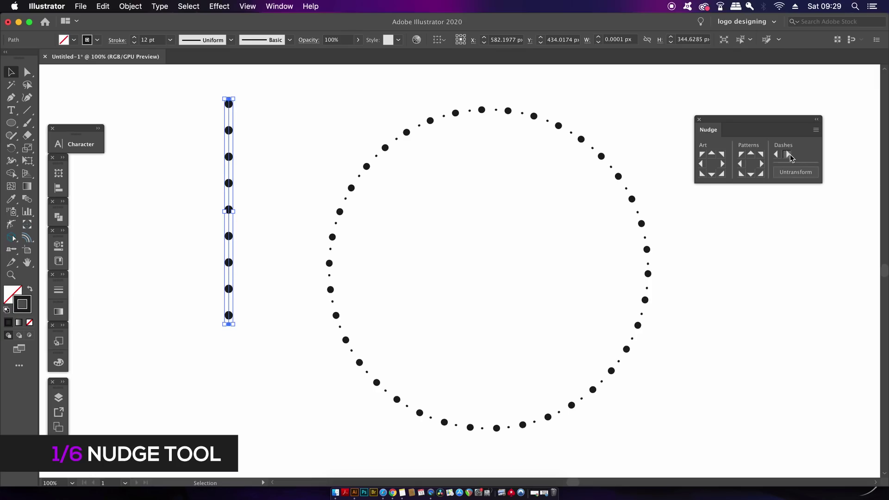
{"action": "left_click", "coordinate": [789, 155]}
{"action": "left_click", "coordinate": [789, 155]}
{"action": "left_click", "coordinate": [789, 155]}
{"action": "left_click", "coordinate": [789, 156]}
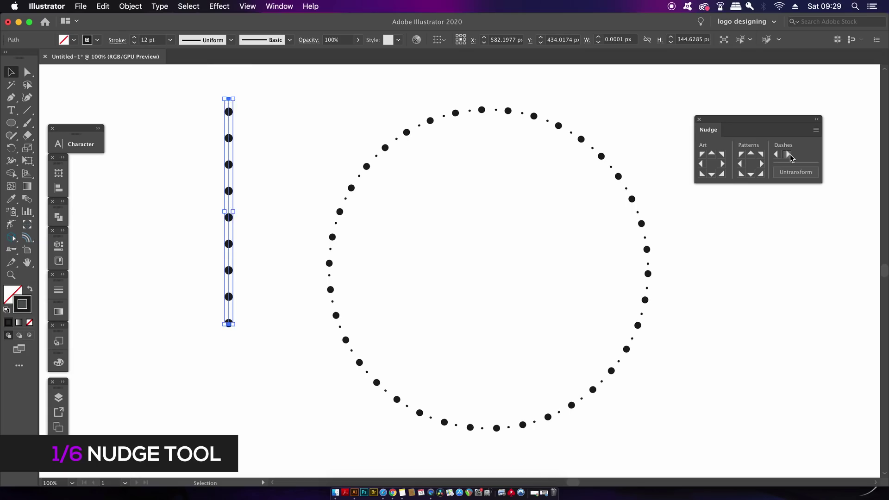
{"action": "left_click", "coordinate": [789, 155]}
{"action": "left_click", "coordinate": [789, 155]}
{"action": "left_click", "coordinate": [789, 155]}
{"action": "left_click", "coordinate": [789, 155]}
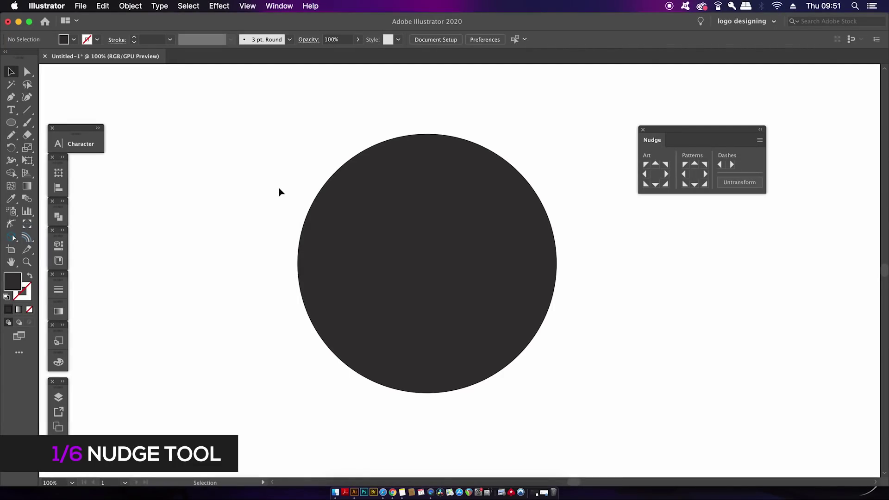
Fill the dark circle with the blue Jive pattern swatch
{"action": "left_click", "coordinate": [441, 242]}
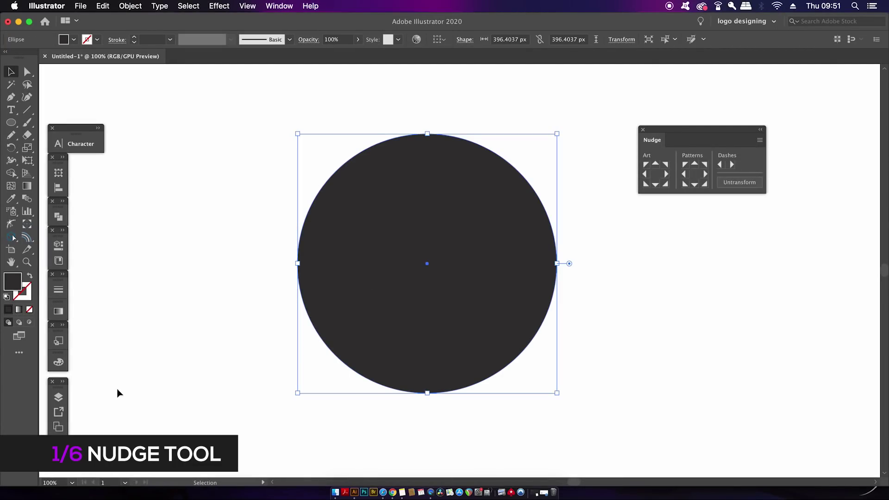
{"action": "left_click", "coordinate": [59, 311]}
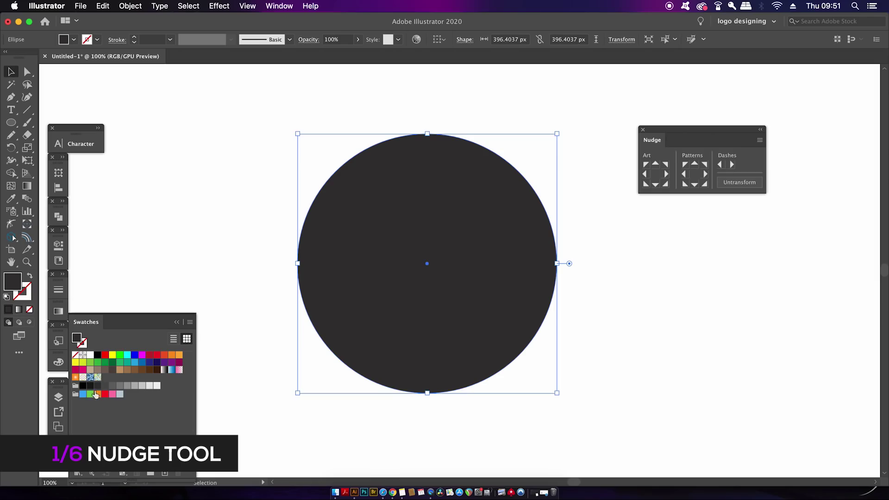
{"action": "left_click", "coordinate": [92, 377]}
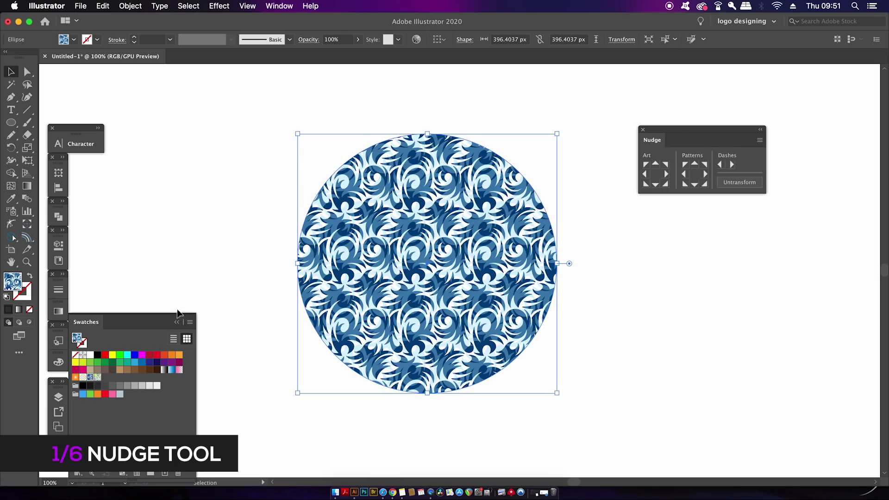
{"action": "left_click", "coordinate": [229, 252]}
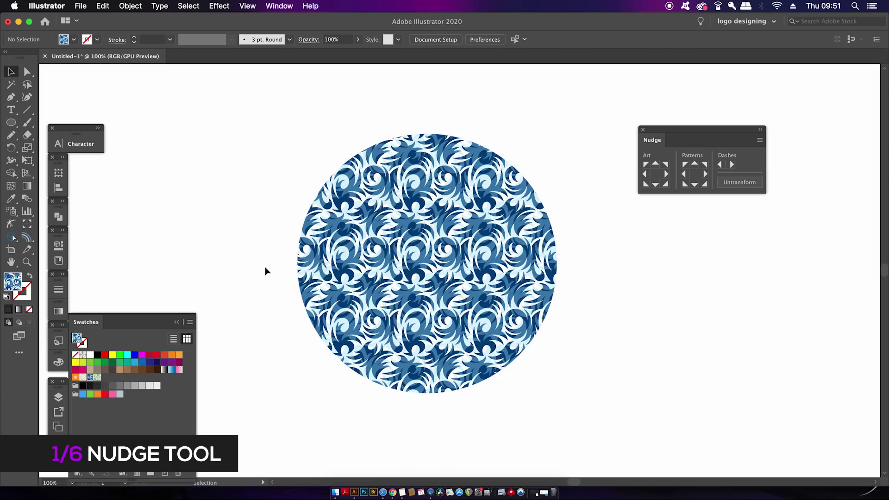
{"action": "left_click", "coordinate": [177, 323]}
{"action": "left_click", "coordinate": [454, 255]}
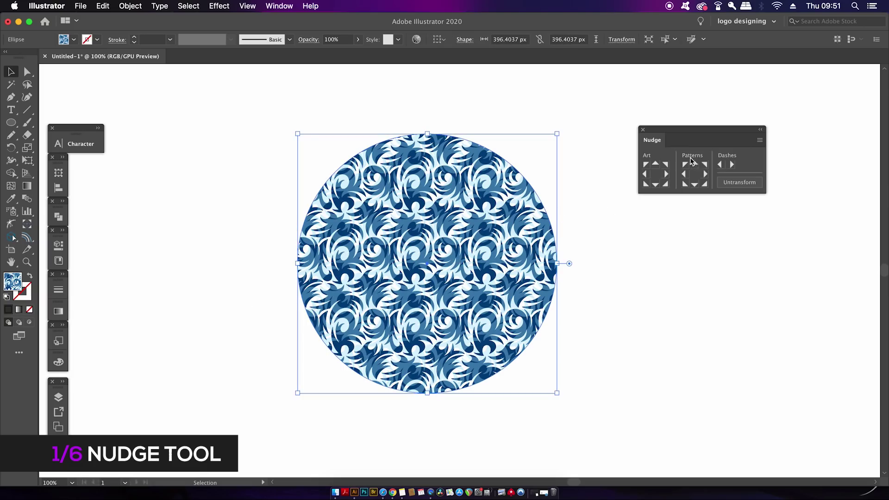
Offset the Jive pattern upward, then diagonally inside the circle using the Nudge panel's Patterns arrows
{"action": "left_click", "coordinate": [694, 164]}
{"action": "left_click", "coordinate": [694, 165]}
{"action": "left_click", "coordinate": [694, 164]}
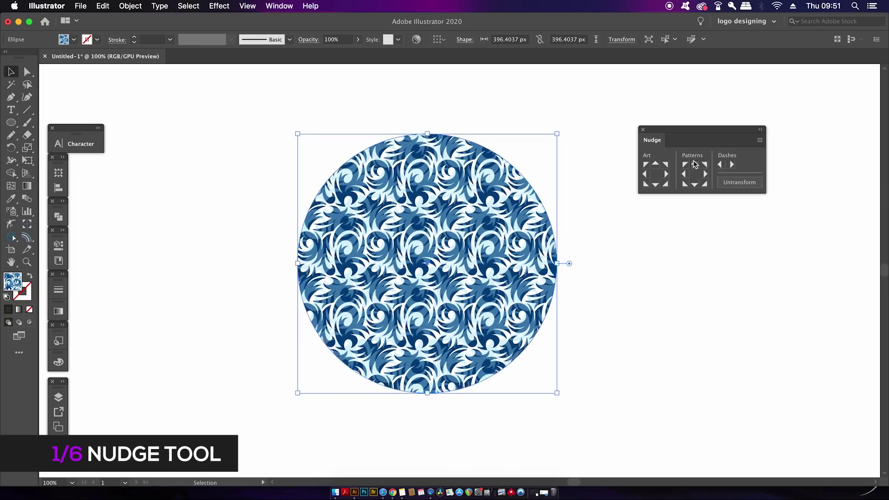
{"action": "left_click", "coordinate": [694, 164]}
{"action": "left_click", "coordinate": [694, 164]}
{"action": "left_click", "coordinate": [704, 184]}
{"action": "left_click", "coordinate": [704, 184]}
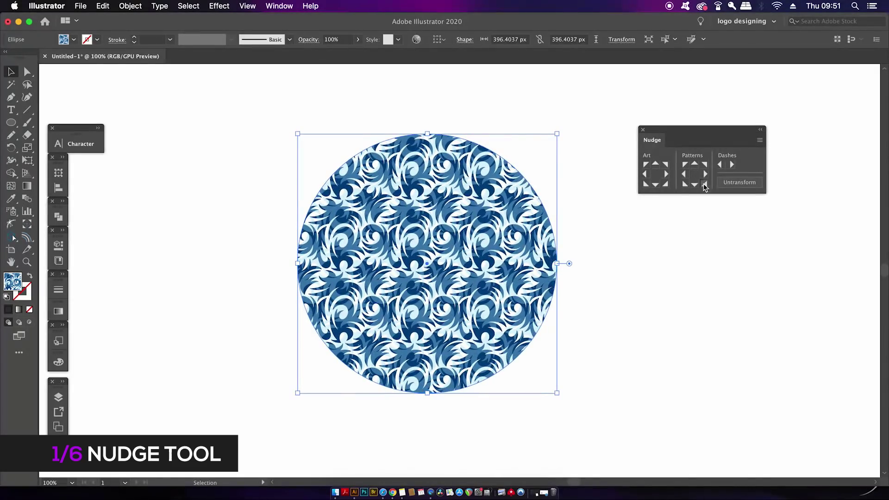
{"action": "left_click", "coordinate": [704, 184]}
{"action": "left_click", "coordinate": [704, 184]}
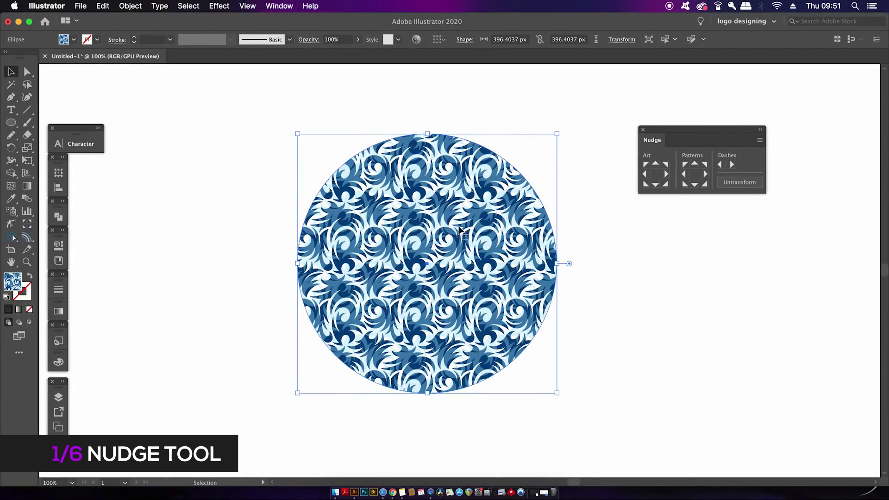
Drag the circle's pattern fill with the Nudge Tool, then Untransform it back to its original arrangement
{"action": "left_click", "coordinate": [27, 224]}
{"action": "left_click_drag", "start_coordinate": [413, 234], "coordinate": [441, 285]}
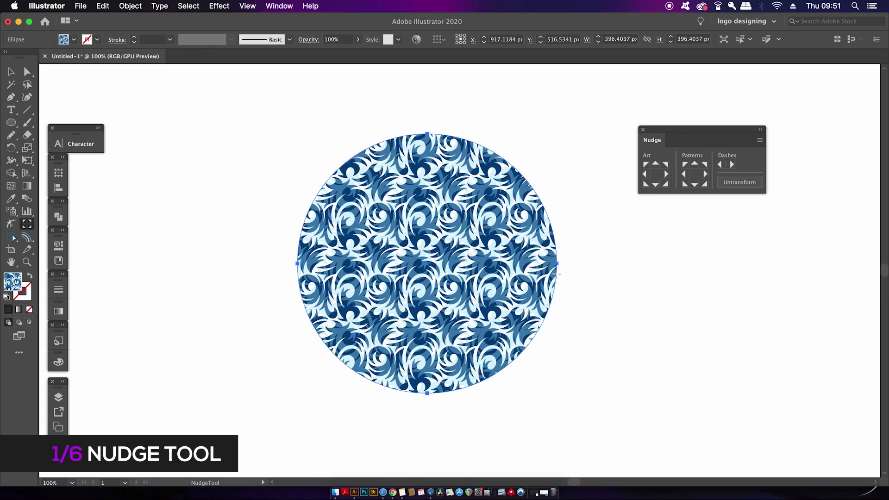
{"action": "left_click", "coordinate": [745, 185]}
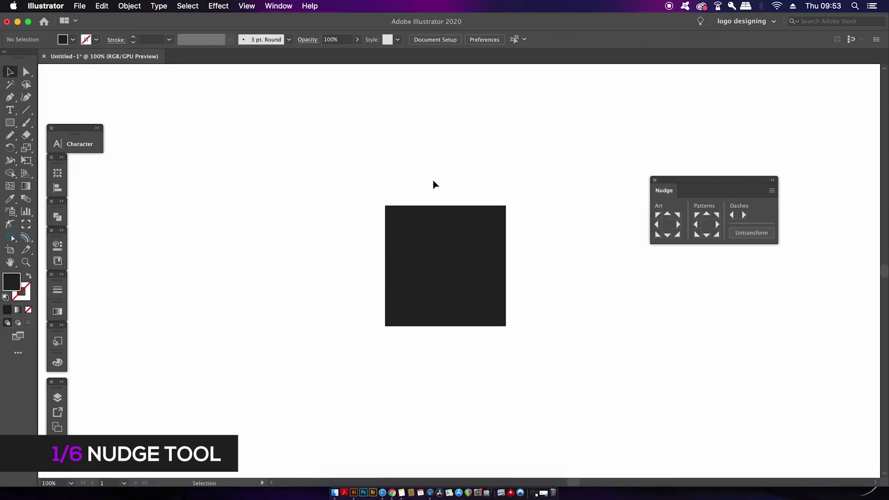
Select the black square and move it up and sideways in small steps with the Nudge panel's Art arrows
{"action": "left_click", "coordinate": [442, 253]}
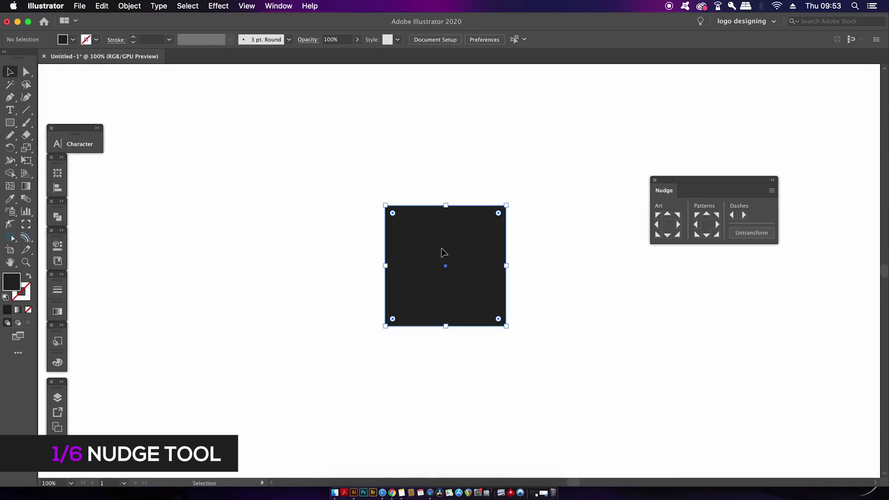
{"action": "left_click", "coordinate": [657, 215]}
{"action": "left_click", "coordinate": [667, 214]}
{"action": "left_click", "coordinate": [678, 215]}
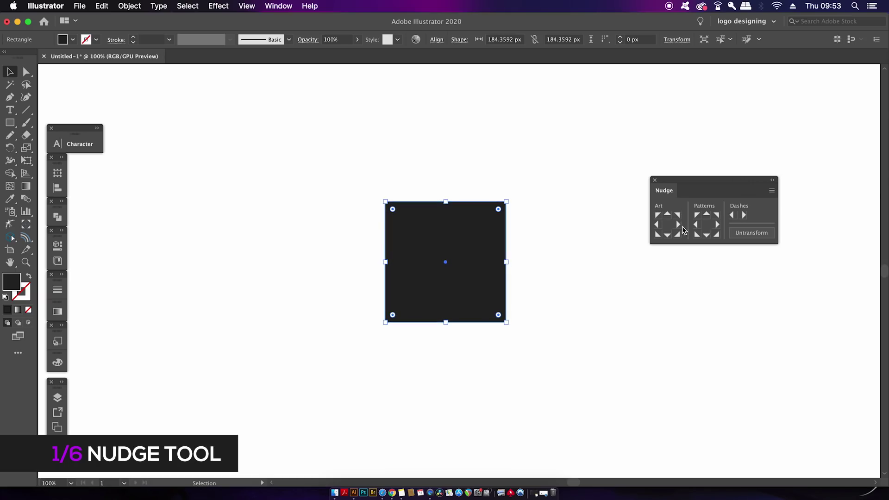
{"action": "left_click", "coordinate": [677, 234]}
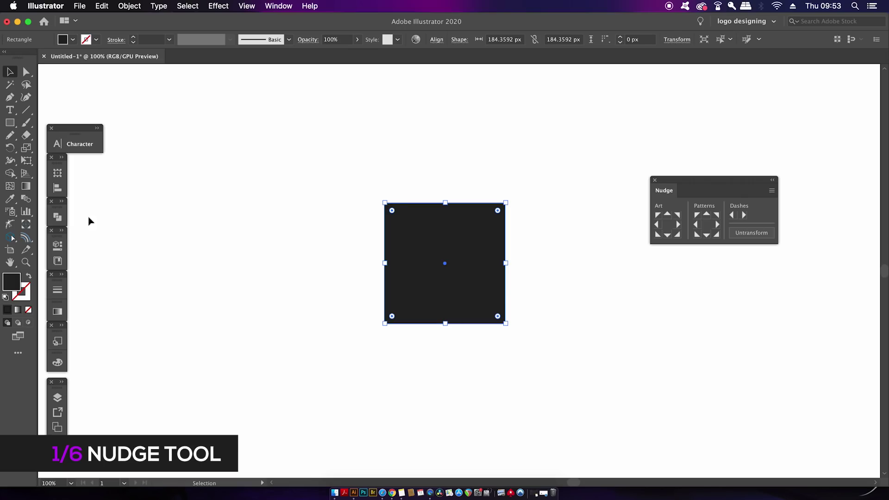
{"action": "left_click", "coordinate": [26, 224]}
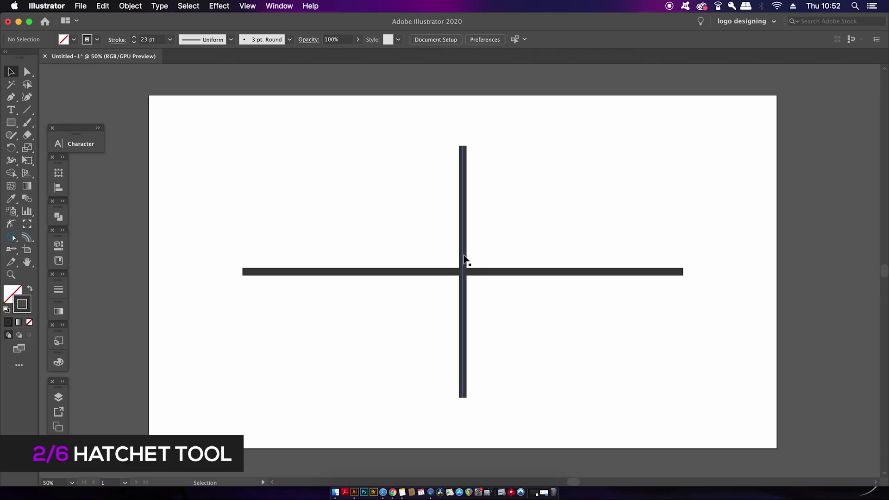
Select the cross's vertical and horizontal bars individually, then both together, to inspect them
{"action": "left_click", "coordinate": [464, 261]}
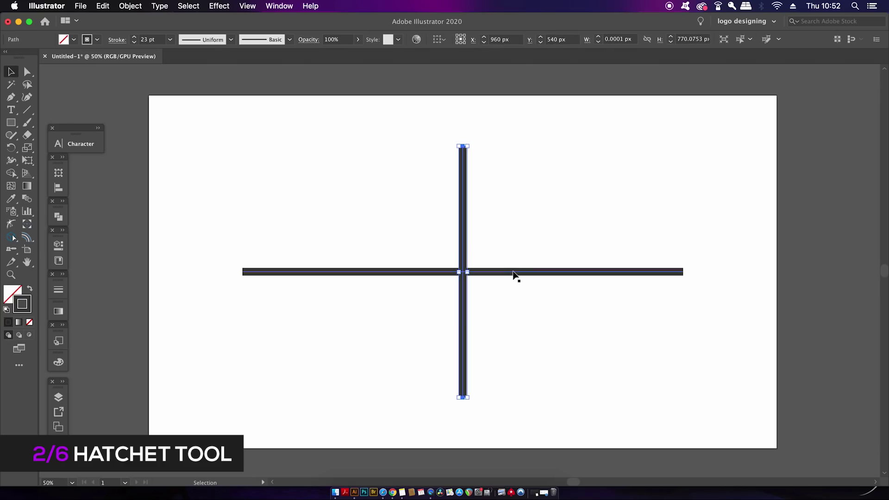
{"action": "left_click", "coordinate": [526, 256]}
{"action": "left_click", "coordinate": [585, 271]}
{"action": "left_click", "coordinate": [550, 214]}
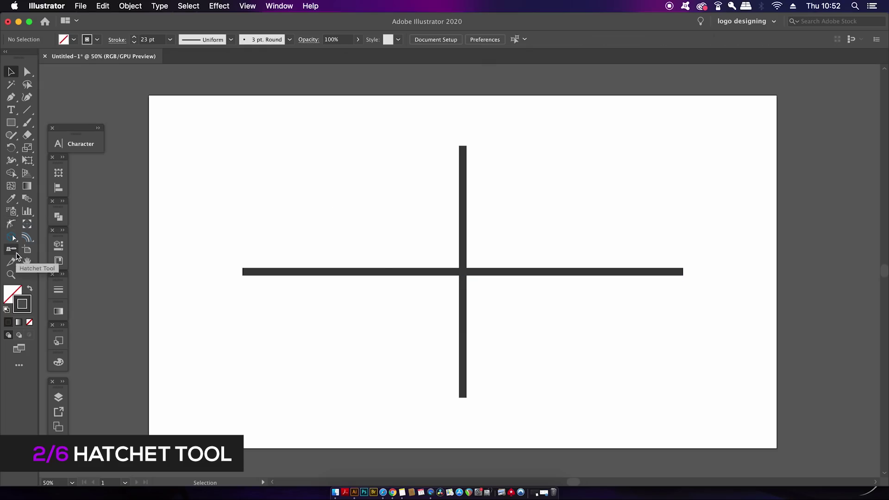
{"action": "left_click_drag", "start_coordinate": [343, 215], "coordinate": [510, 306]}
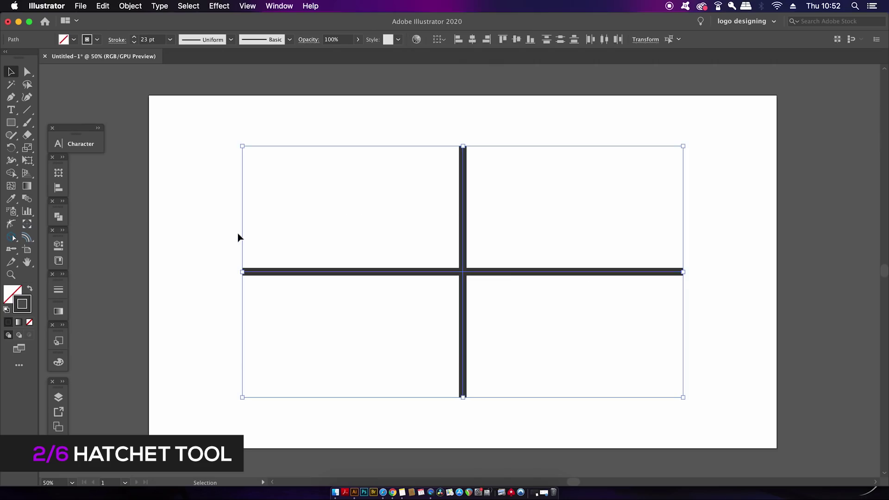
{"action": "left_click", "coordinate": [178, 192]}
Cut the vertical bar at the cross's centre with Scissors, test-move the pieces, undo, and select everything
{"action": "left_click", "coordinate": [27, 135]}
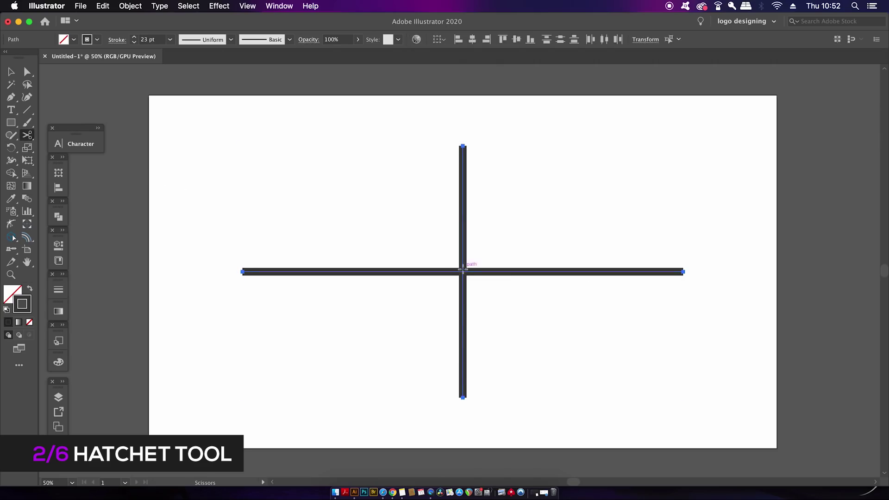
{"action": "left_click", "coordinate": [463, 272]}
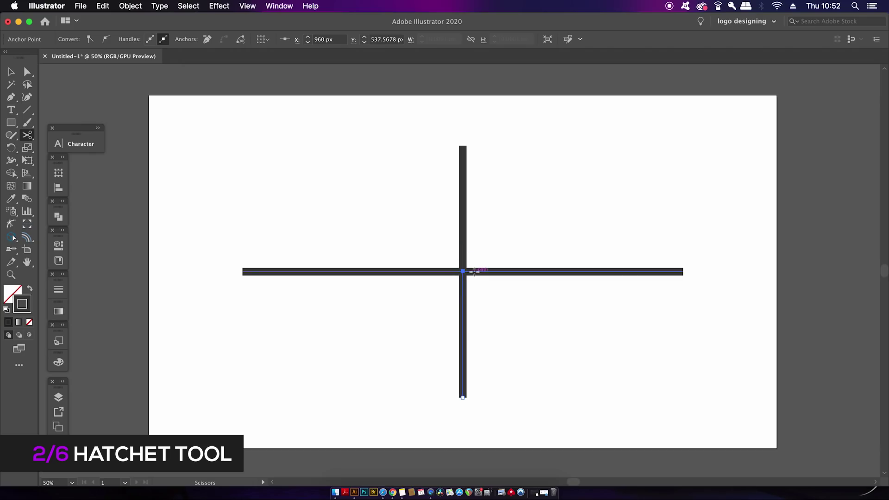
{"action": "key", "text": "v"}
{"action": "left_click_drag", "start_coordinate": [464, 248], "coordinate": [488, 248]}
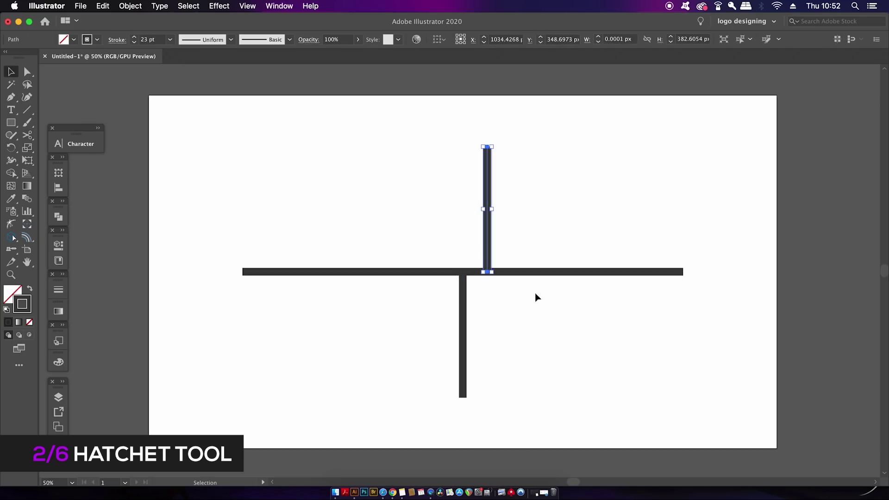
{"action": "left_click_drag", "start_coordinate": [540, 274], "coordinate": [540, 291]}
{"action": "key", "text": "super+z"}
{"action": "key", "text": "super+z"}
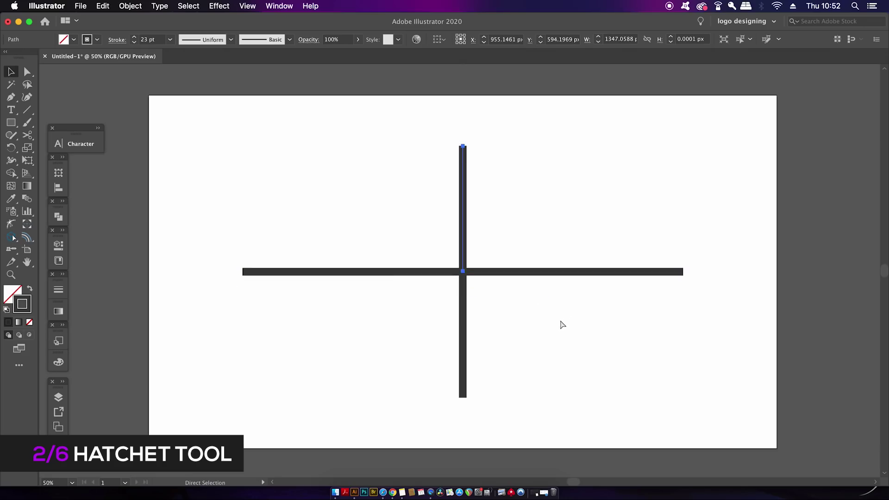
{"action": "key", "text": "super+a"}
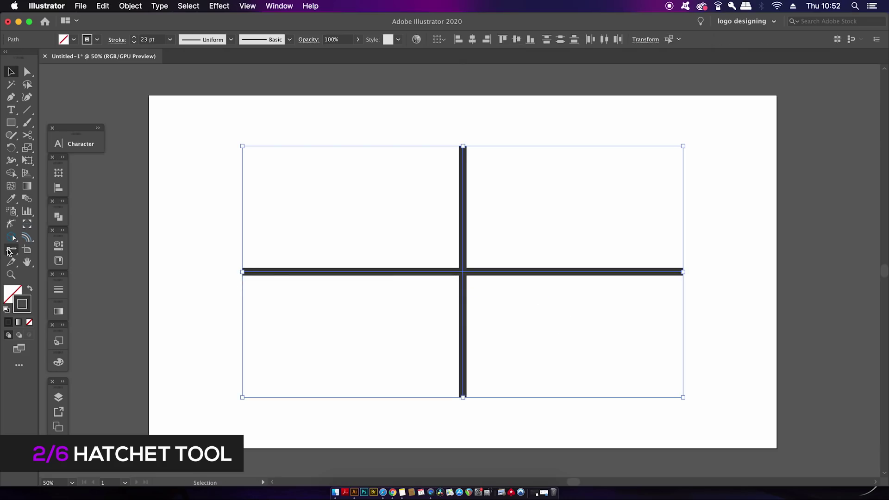
Cut both bars where they cross with the Hatchet tool and select the halves with Direct Selection
{"action": "left_click", "coordinate": [11, 249]}
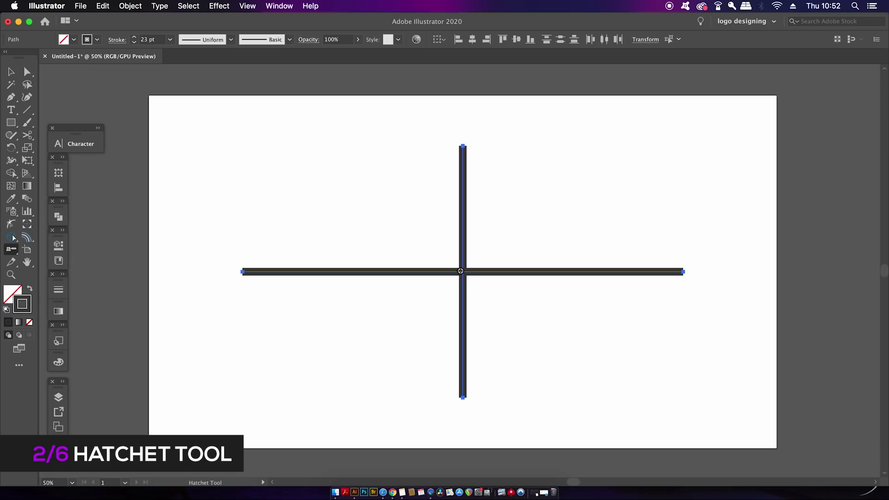
{"action": "left_click", "coordinate": [462, 273]}
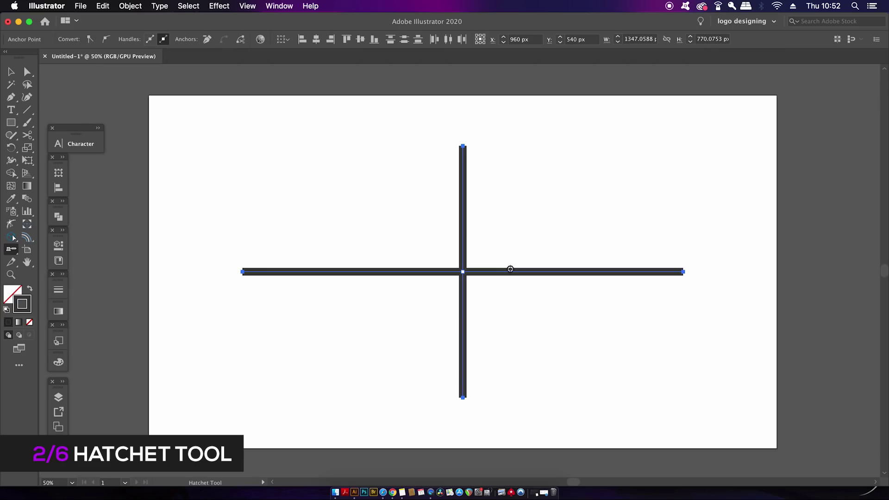
{"action": "key", "text": "a"}
{"action": "left_click", "coordinate": [489, 240]}
{"action": "left_click", "coordinate": [464, 239]}
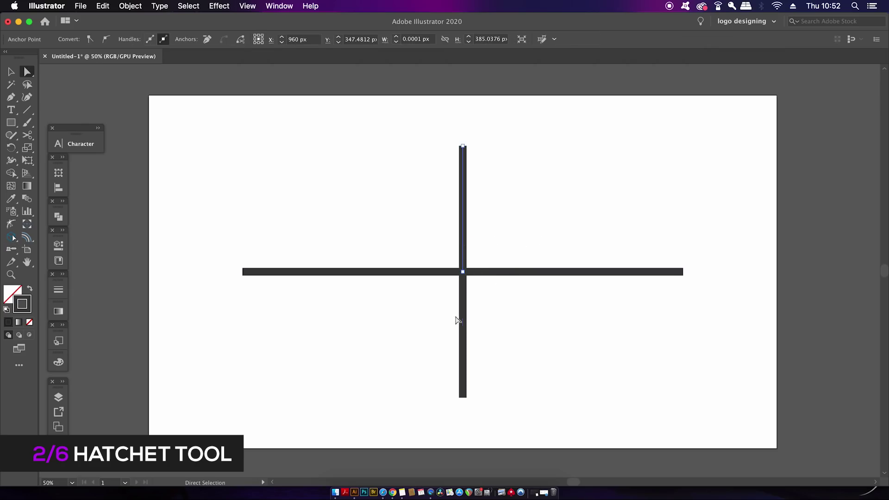
{"action": "left_click", "coordinate": [464, 320]}
{"action": "left_click", "coordinate": [517, 275]}
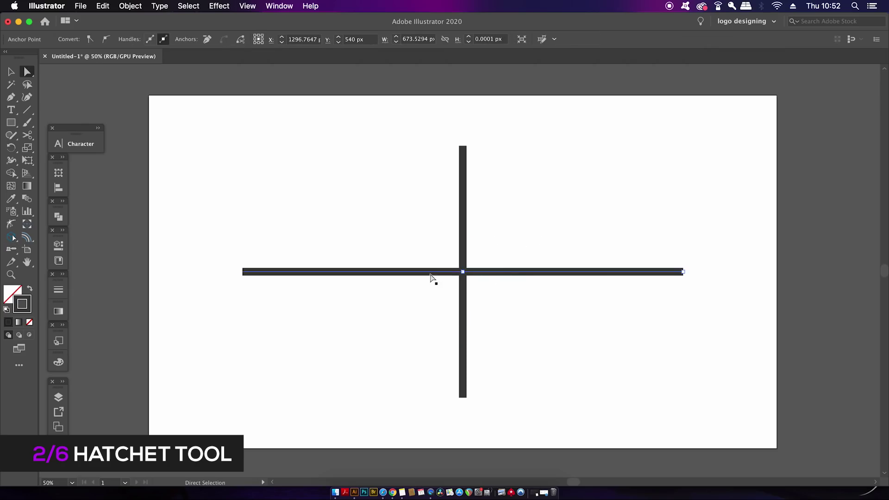
Drag the left, lower and upper bar pieces apart from the cross, then select all
{"action": "left_click_drag", "start_coordinate": [431, 276], "coordinate": [414, 258]}
{"action": "left_click_drag", "start_coordinate": [464, 313], "coordinate": [481, 325]}
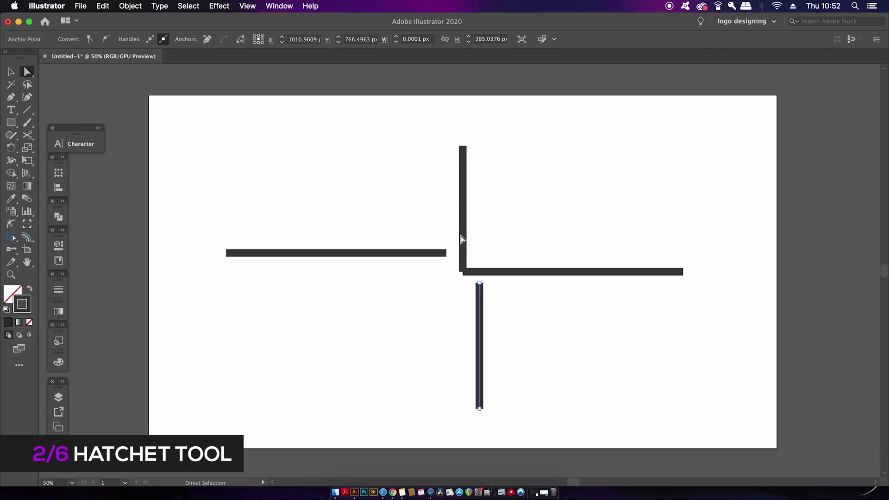
{"action": "left_click_drag", "start_coordinate": [461, 240], "coordinate": [476, 225]}
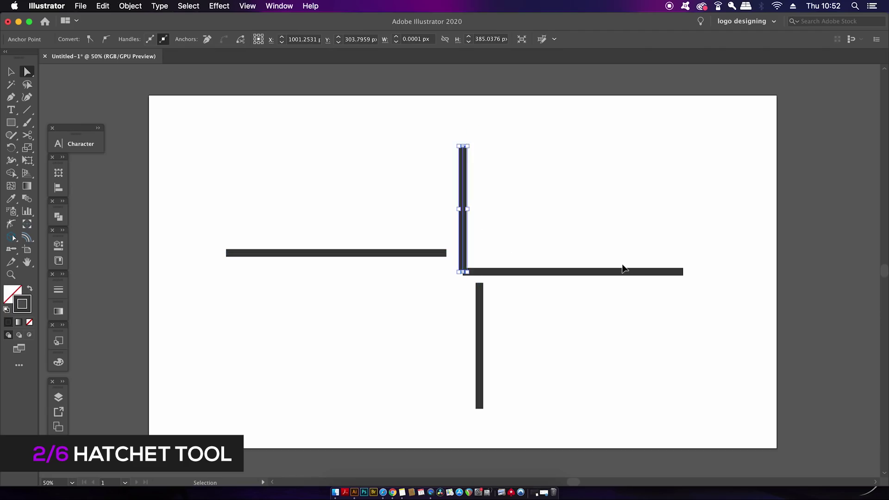
{"action": "key", "text": "super+a"}
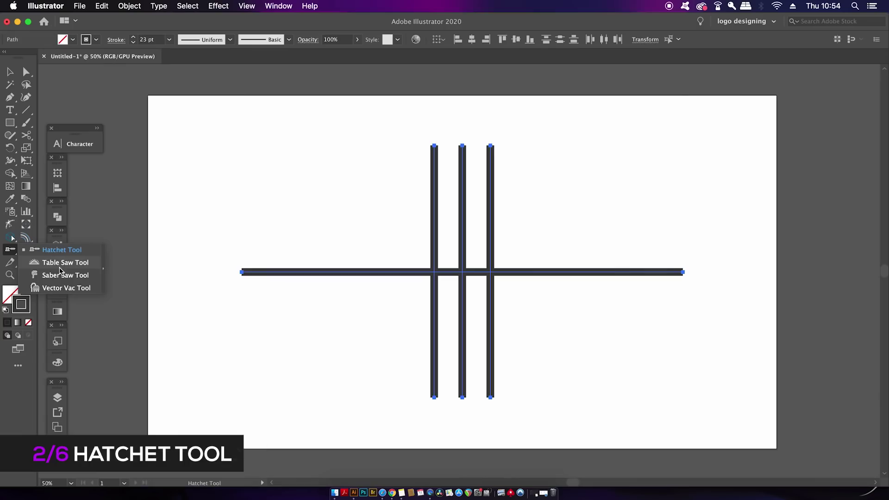
Cut the horizontal and three vertical bars at every crossing with the Table Saw Tool, then drag a piece aside
{"action": "left_click", "coordinate": [59, 262]}
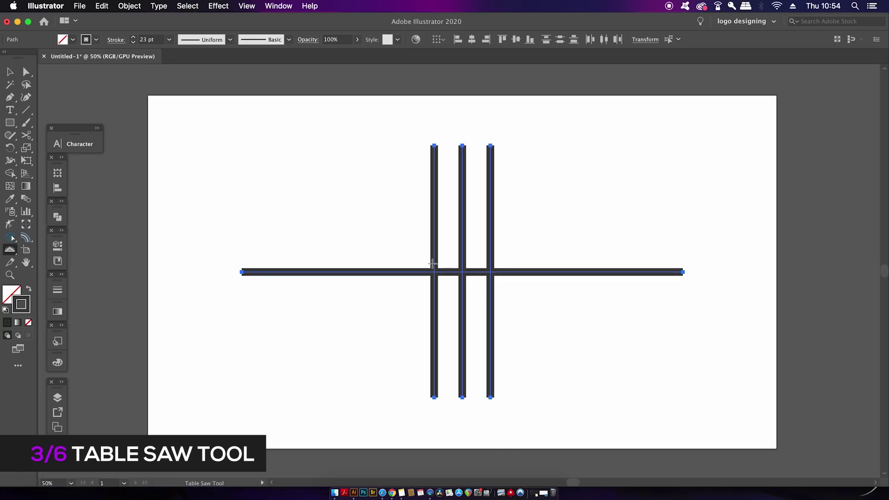
{"action": "left_click", "coordinate": [491, 273]}
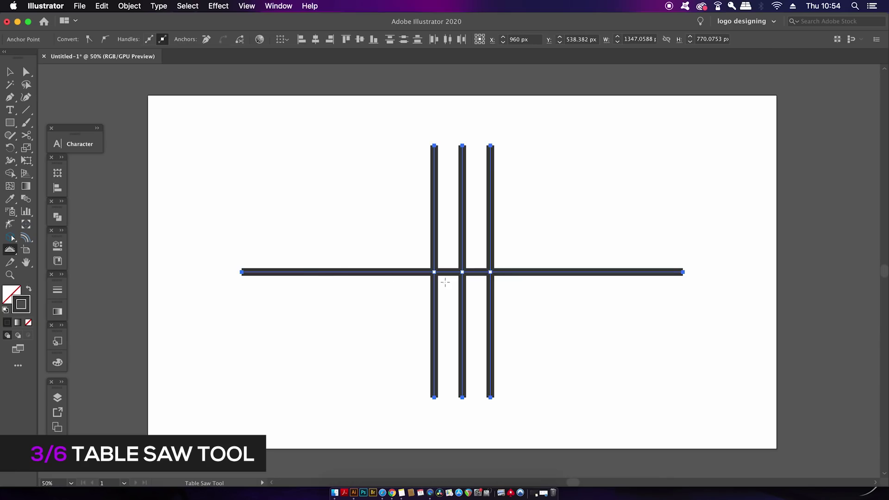
{"action": "key", "text": "a"}
{"action": "left_click", "coordinate": [366, 183]}
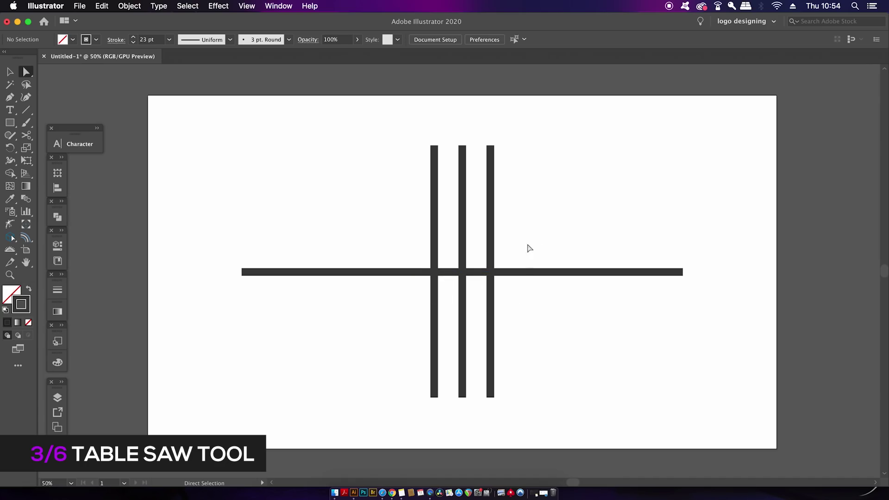
{"action": "left_click_drag", "start_coordinate": [495, 257], "coordinate": [522, 250]}
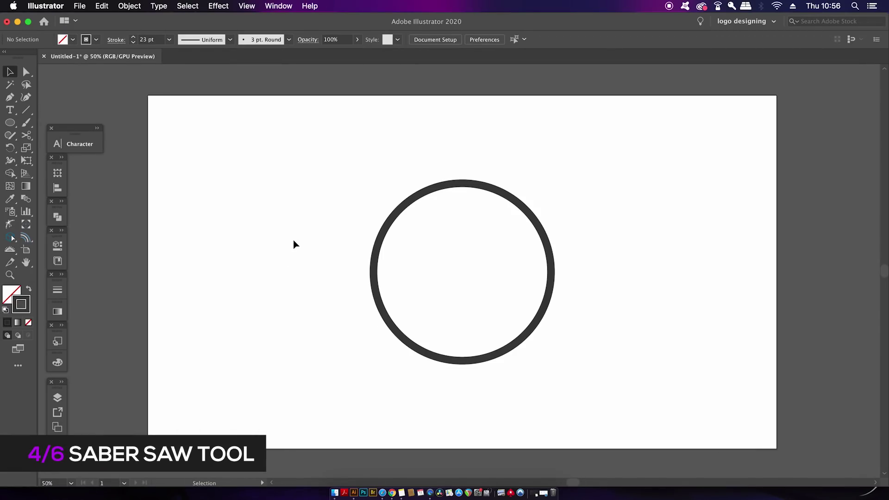
Select the grey circle and saw it apart with a freehand Saber Saw cut through its bottom and top
{"action": "key", "text": "super+a"}
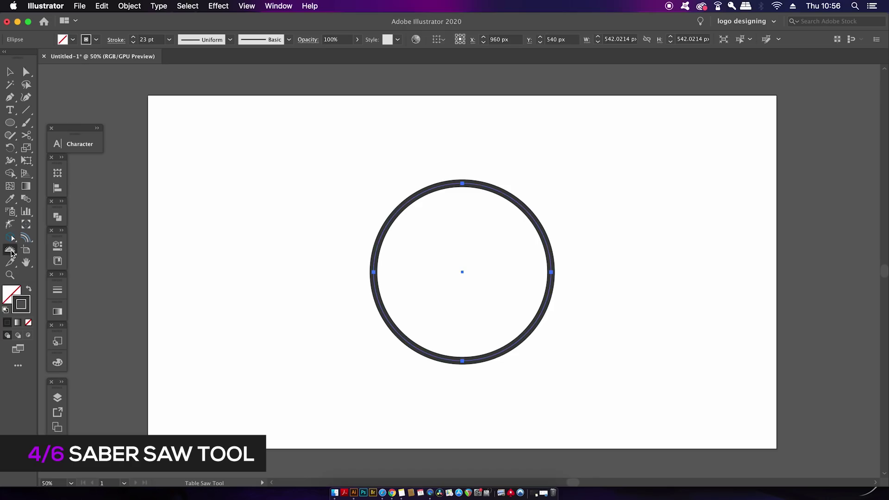
{"action": "left_click_drag", "start_coordinate": [10, 250], "coordinate": [37, 274]}
{"action": "mouse_move", "coordinate": [423, 387]}
{"action": "left_mouse_down"}
{"action": "mouse_move", "coordinate": [448, 377]}
{"action": "mouse_move", "coordinate": [476, 331]}
{"action": "left_mouse_up"}
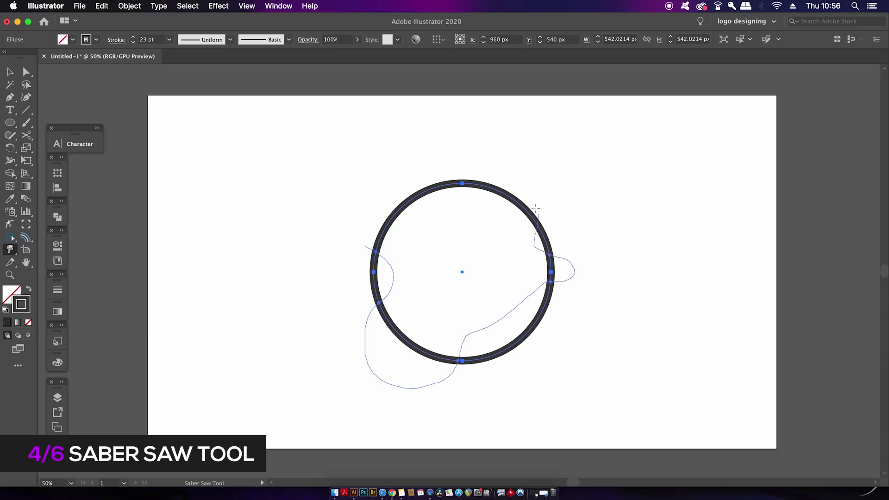
{"action": "mouse_move", "coordinate": [536, 209]}
{"action": "left_mouse_down"}
{"action": "mouse_move", "coordinate": [503, 215]}
{"action": "mouse_move", "coordinate": [510, 166]}
{"action": "left_mouse_up"}
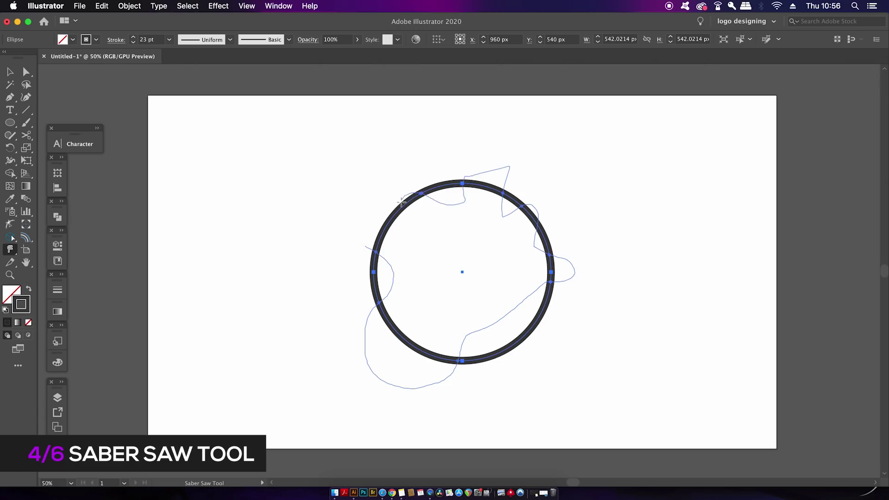
{"action": "left_click_drag", "start_coordinate": [400, 200], "coordinate": [403, 198]}
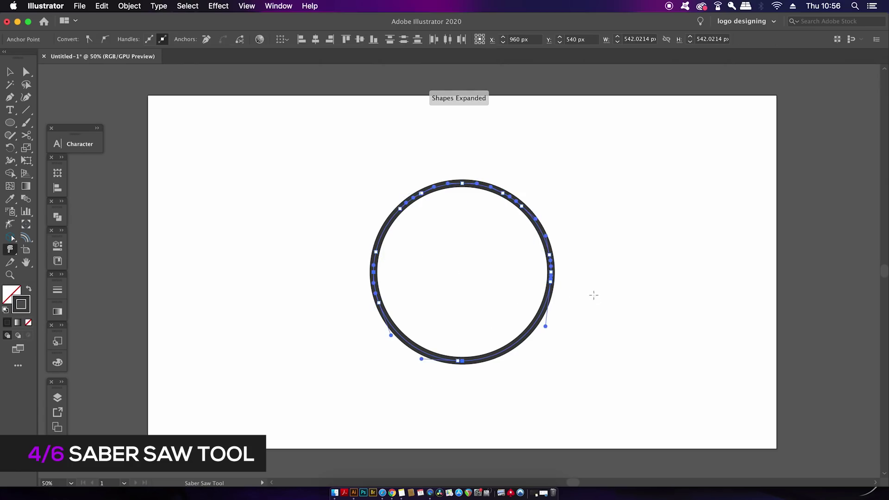
Deselect, then pick the separate arc pieces one by one around the circle's top and left side
{"action": "key", "text": "v"}
{"action": "left_click", "coordinate": [594, 293]}
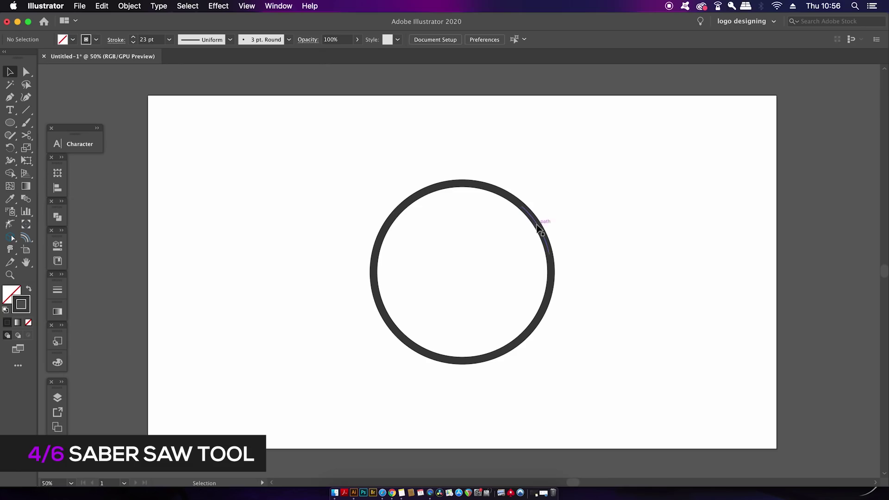
{"action": "left_click", "coordinate": [538, 228]}
{"action": "left_click", "coordinate": [514, 201]}
{"action": "left_click", "coordinate": [486, 189]}
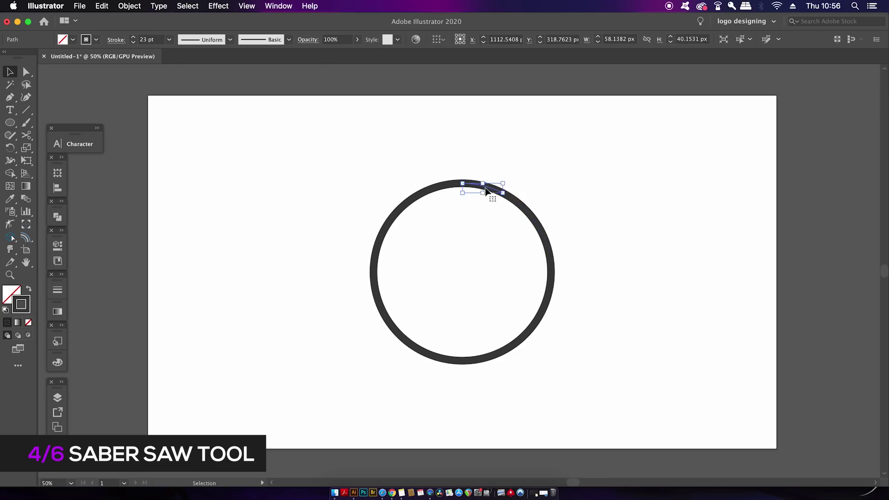
{"action": "left_click", "coordinate": [419, 194]}
{"action": "left_click", "coordinate": [376, 243]}
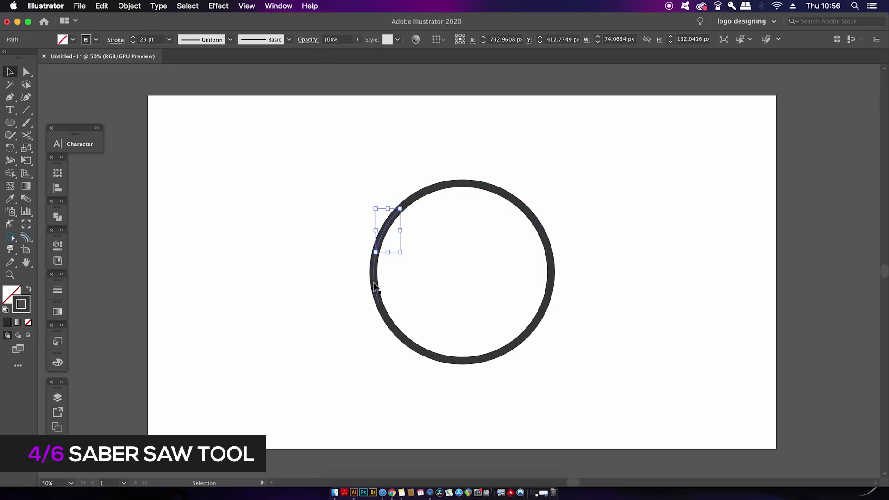
{"action": "left_click", "coordinate": [374, 284]}
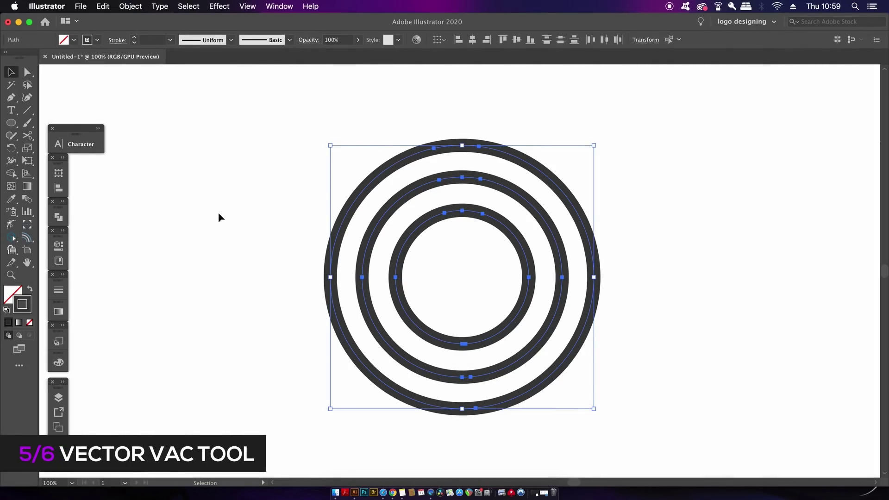
With the Vector Vac Tool, cut gaps through the tops of all three rings and vacuum away the middle ring
{"action": "left_click", "coordinate": [12, 251]}
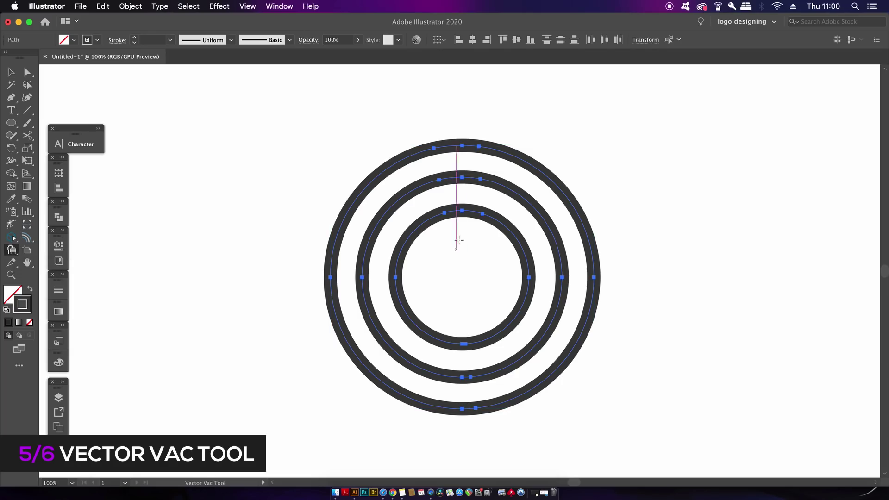
{"action": "mouse_move", "coordinate": [465, 181]}
{"action": "left_mouse_down"}
{"action": "mouse_move", "coordinate": [468, 215]}
{"action": "mouse_move", "coordinate": [456, 165]}
{"action": "mouse_move", "coordinate": [465, 182]}
{"action": "left_mouse_up"}
{"action": "left_click_drag", "start_coordinate": [463, 139], "coordinate": [465, 153]}
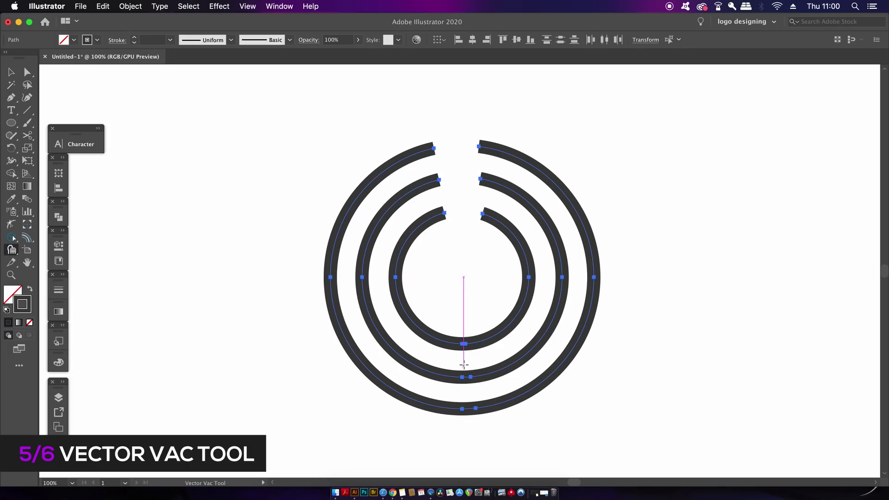
{"action": "left_click", "coordinate": [471, 376]}
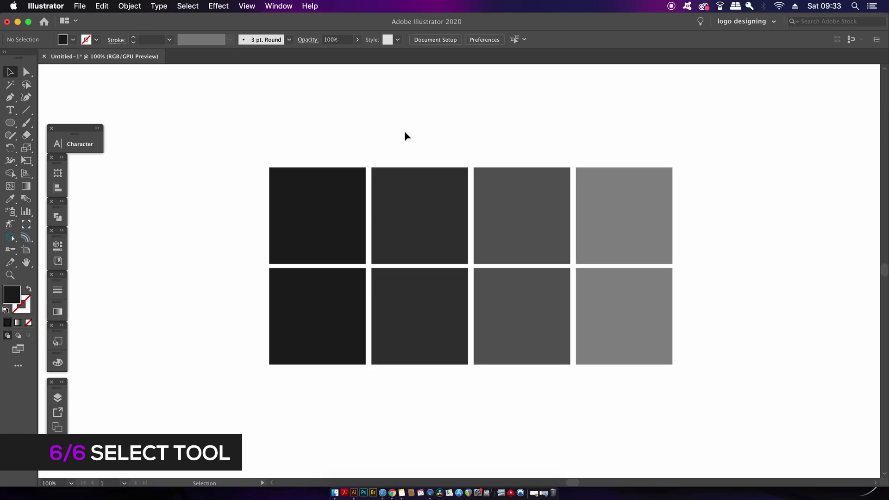
Browse the Select > Same and Select > Object submenus, then select the two black left-column squares
{"action": "left_click", "coordinate": [185, 5]}
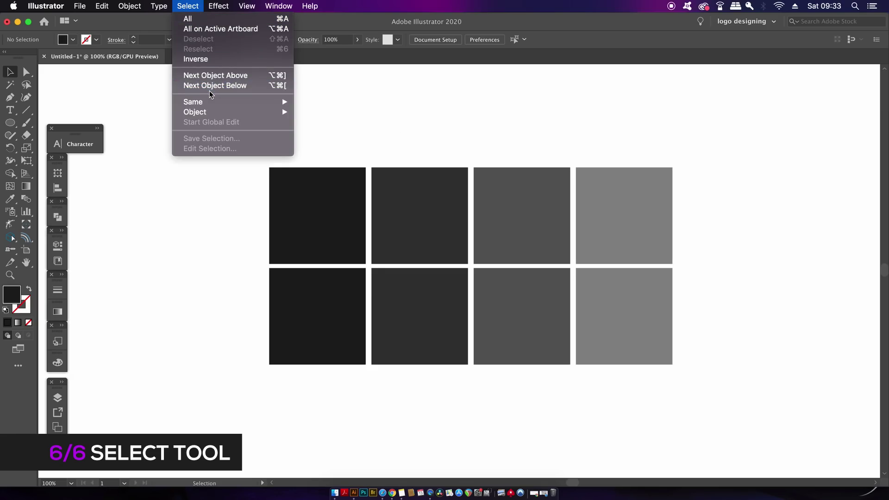
{"action": "mouse_move", "coordinate": [222, 102]}
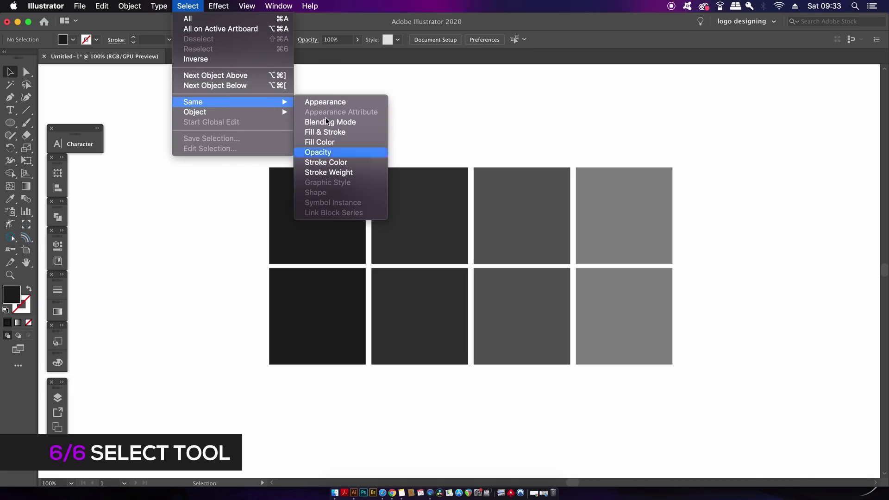
{"action": "mouse_move", "coordinate": [241, 115]}
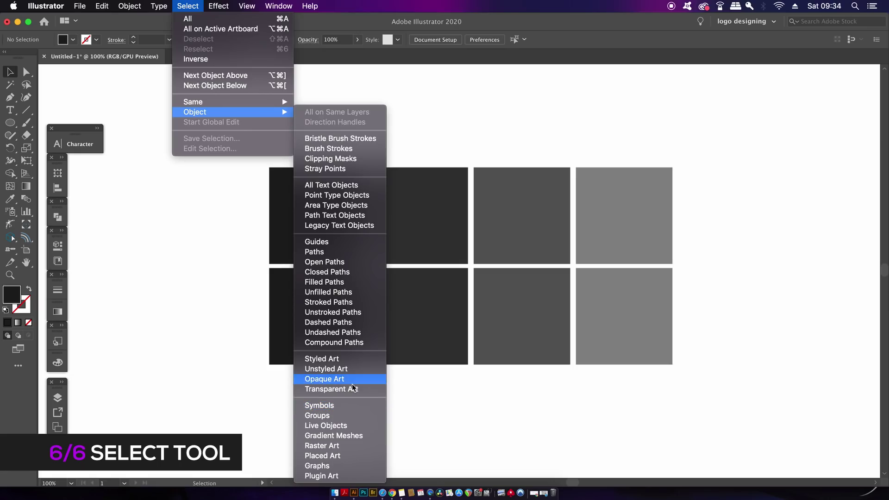
{"action": "left_click", "coordinate": [345, 415]}
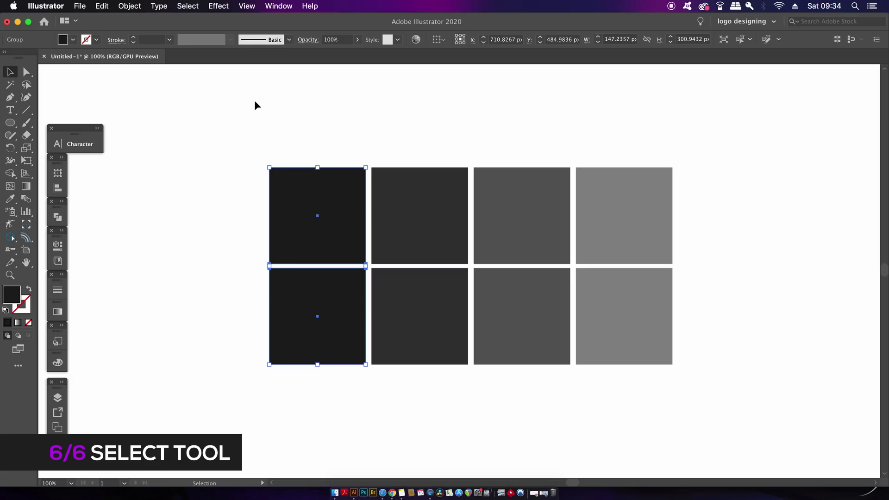
Open the About Graffix Plugins > Select Menu box and check the plugin for updates
{"action": "left_click", "coordinate": [46, 6]}
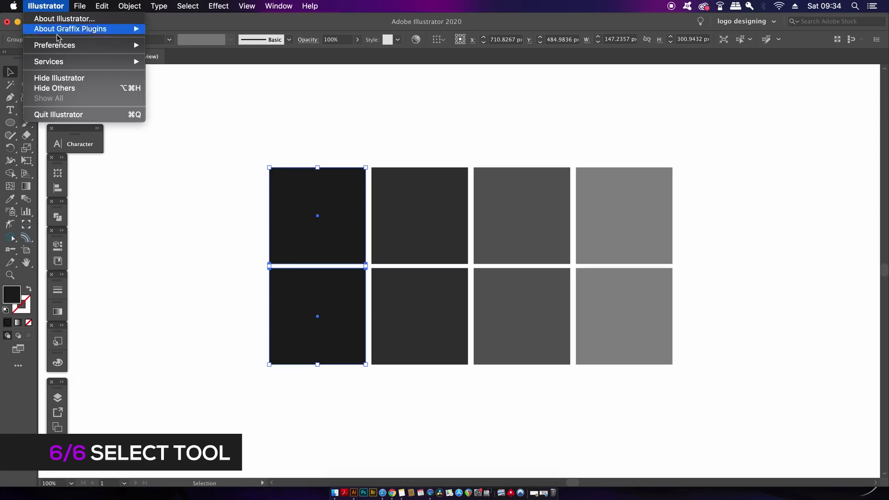
{"action": "mouse_move", "coordinate": [64, 48]}
{"action": "mouse_move", "coordinate": [94, 30]}
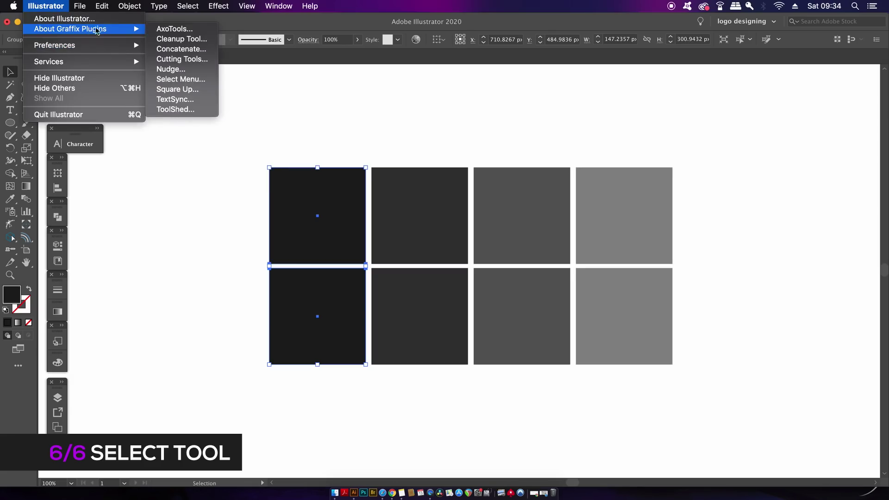
{"action": "left_click", "coordinate": [185, 80]}
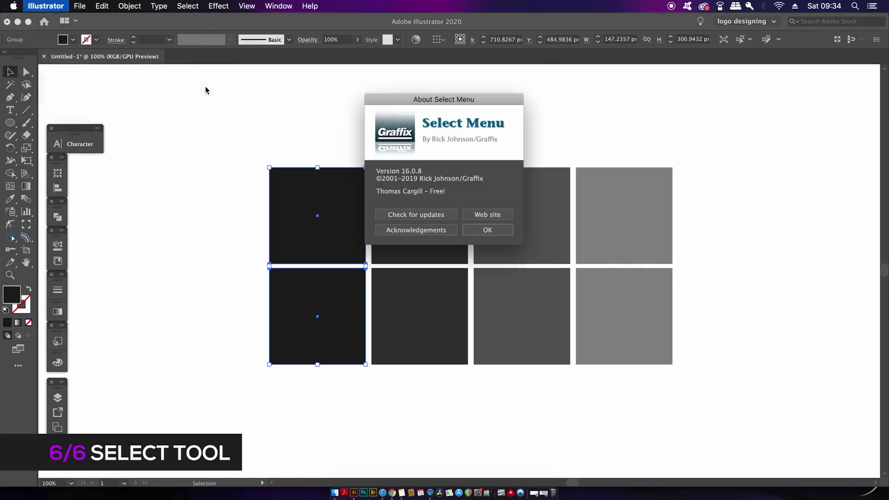
{"action": "left_click", "coordinate": [428, 217]}
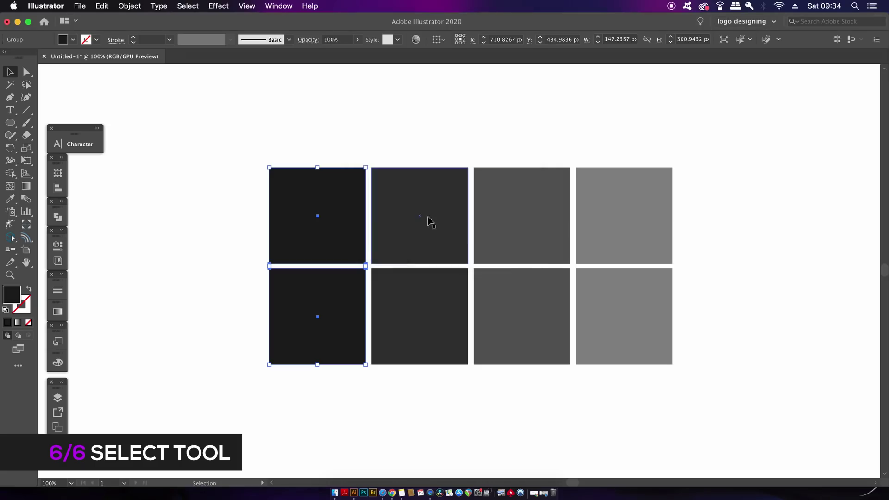